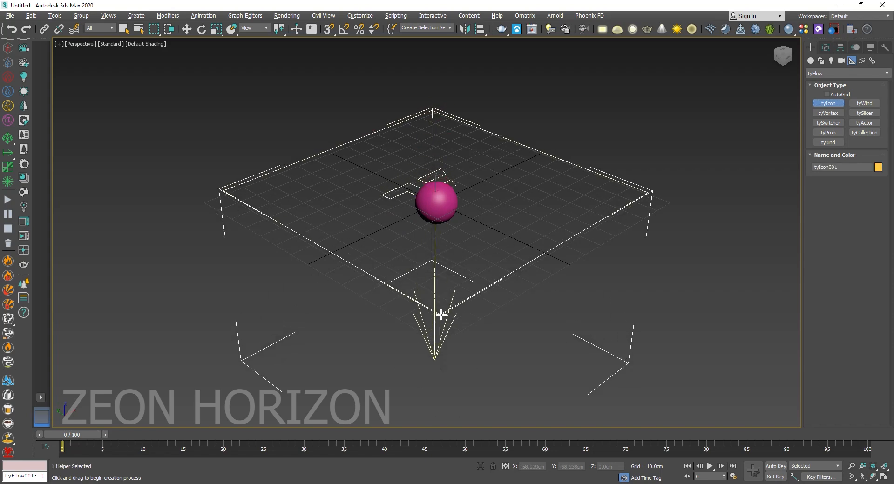
# Finish creating the tyIcon and raise it above the sphere to a height of about 13 cm
pyautogui.rightClick(442, 296)
pyautogui.keyDown('alt'); pyautogui.moveTo(442, 295); pyautogui.dragTo(443, 261, button='middle'); pyautogui.keyUp('alt')
pyautogui.press('w')
pyautogui.moveTo(439, 210); pyautogui.dragTo(439, 191)
pyautogui.keyDown('alt'); pyautogui.moveTo(438, 190); pyautogui.dragTo(438, 188, button='middle'); pyautogui.keyUp('alt')
pyautogui.moveTo(439, 189); pyautogui.dragTo(439, 191)
pyautogui.keyDown('alt'); pyautogui.moveTo(440, 191); pyautogui.dragTo(439, 196, button='middle'); pyautogui.keyUp('alt')
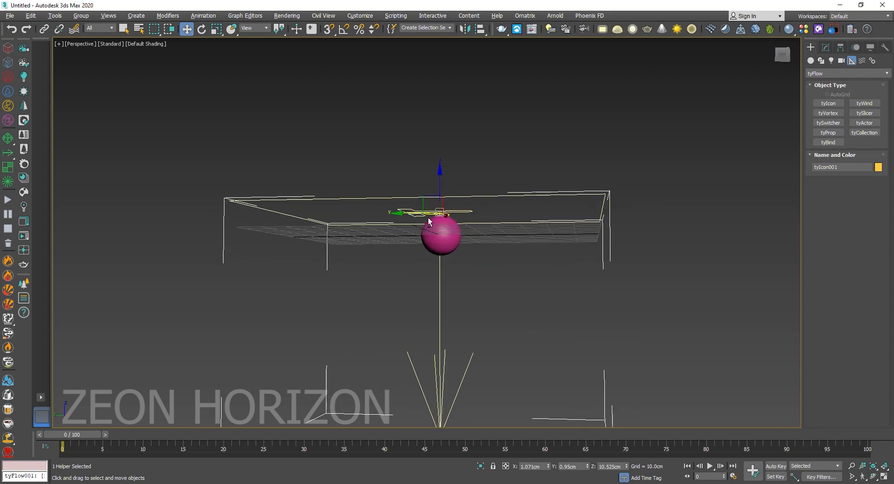
pyautogui.keyDown('alt'); pyautogui.moveTo(319, 236); pyautogui.dragTo(295, 236, button='middle'); pyautogui.keyUp('alt')
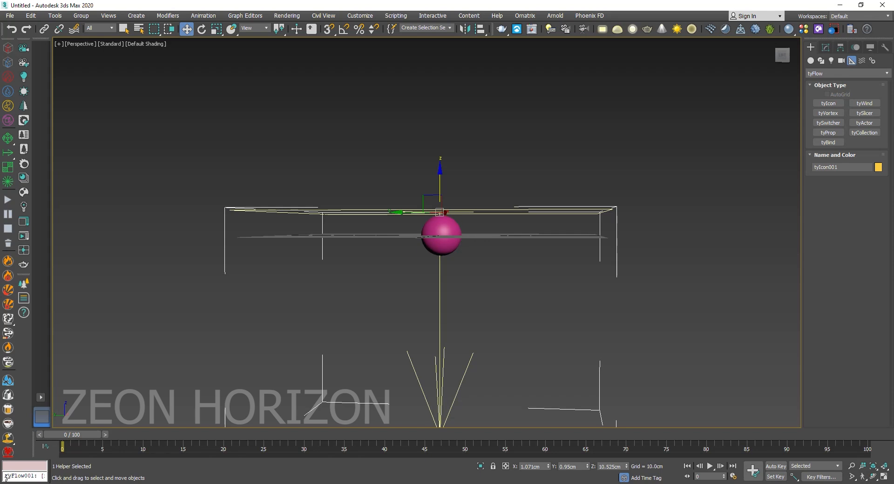
pyautogui.keyDown('alt'); pyautogui.moveTo(358, 213); pyautogui.dragTo(366, 214, button='middle'); pyautogui.keyUp('alt')
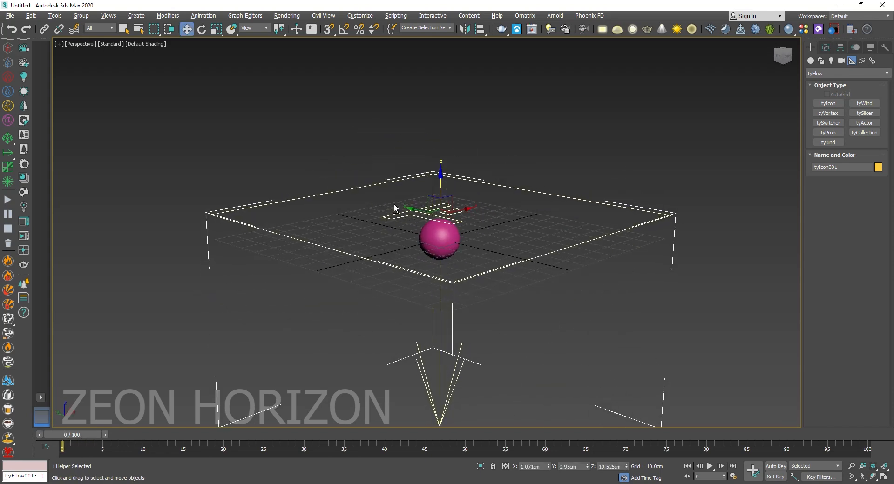
pyautogui.moveTo(441, 177); pyautogui.dragTo(441, 172)
pyautogui.keyDown('alt'); pyautogui.moveTo(307, 322); pyautogui.dragTo(254, 255, button='middle'); pyautogui.keyUp('alt')
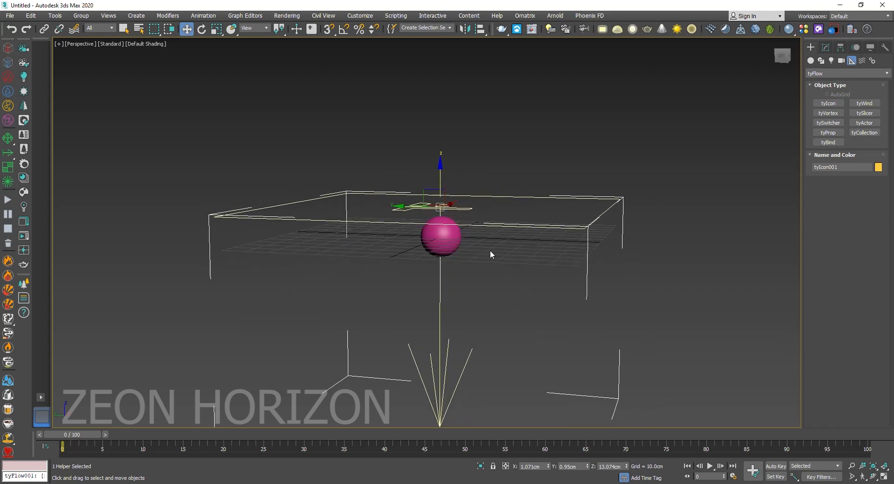
pyautogui.keyDown('alt'); pyautogui.moveTo(545, 259); pyautogui.dragTo(498, 276, button='middle'); pyautogui.keyUp('alt')
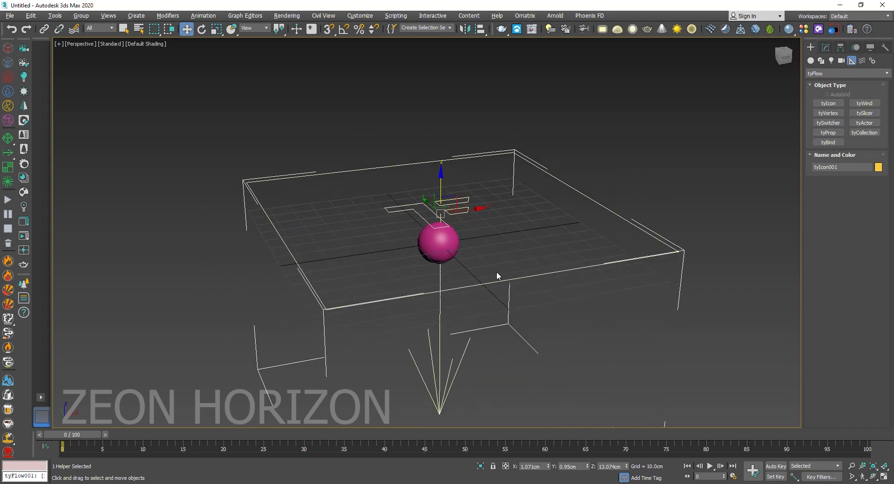
# Create a tyFlow object beside the tyIcon plane
pyautogui.click(704, 189)
pyautogui.click(811, 60)
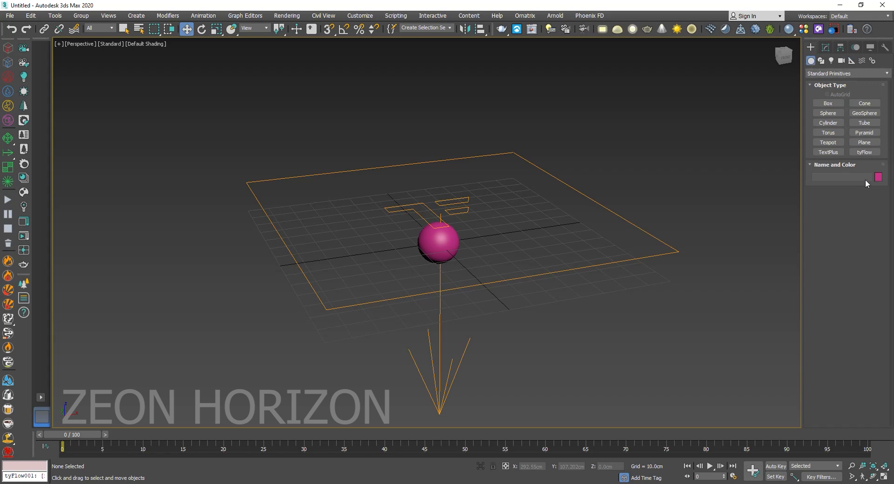
pyautogui.click(865, 152)
pyautogui.click(671, 210)
pyautogui.press('w')
# Open the new tyFlow object's editor, placing its window so that the viewport stays visible
pyautogui.click(826, 47)
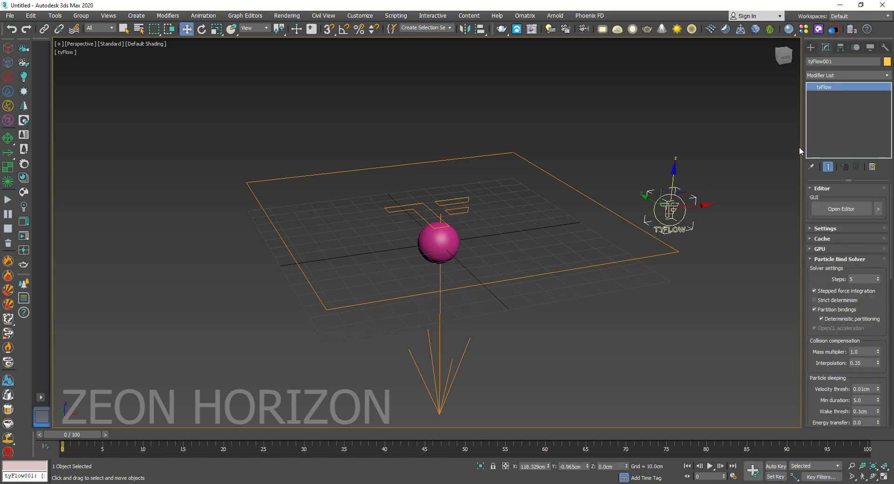
pyautogui.moveTo(800, 149); pyautogui.dragTo(534, 149)
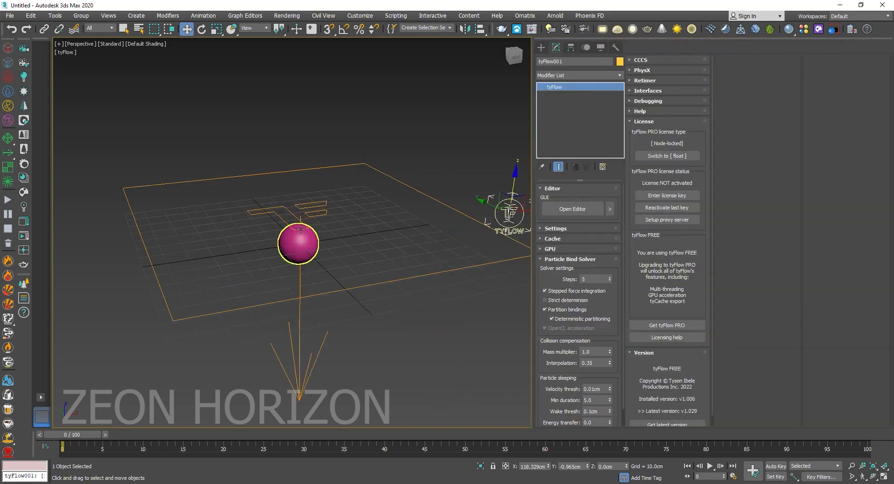
pyautogui.click(572, 208)
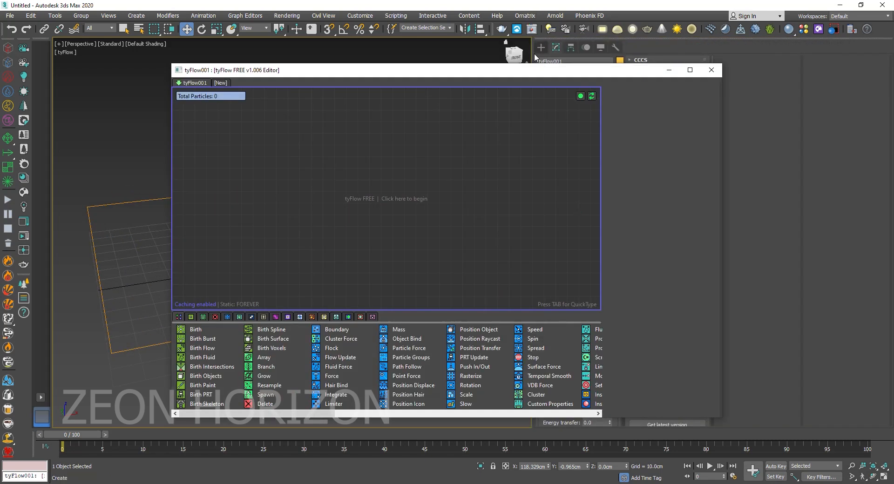
pyautogui.moveTo(535, 57); pyautogui.dragTo(422, 58)
pyautogui.moveTo(174, 65); pyautogui.dragTo(501, 56)
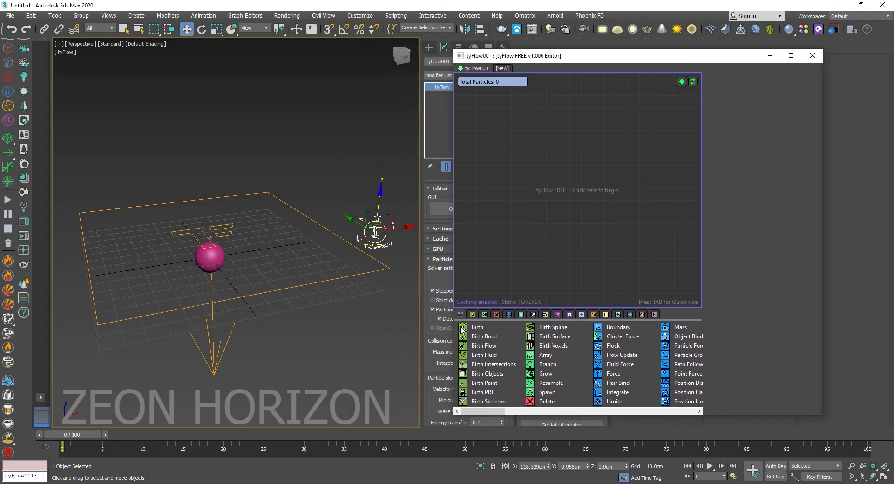
# Create an event with a Birth operator, setting the total to 20 particles and the end frame to 50
pyautogui.moveTo(463, 329); pyautogui.dragTo(512, 140)
pyautogui.click(777, 109)
pyautogui.write('200')
pyautogui.press('Return')
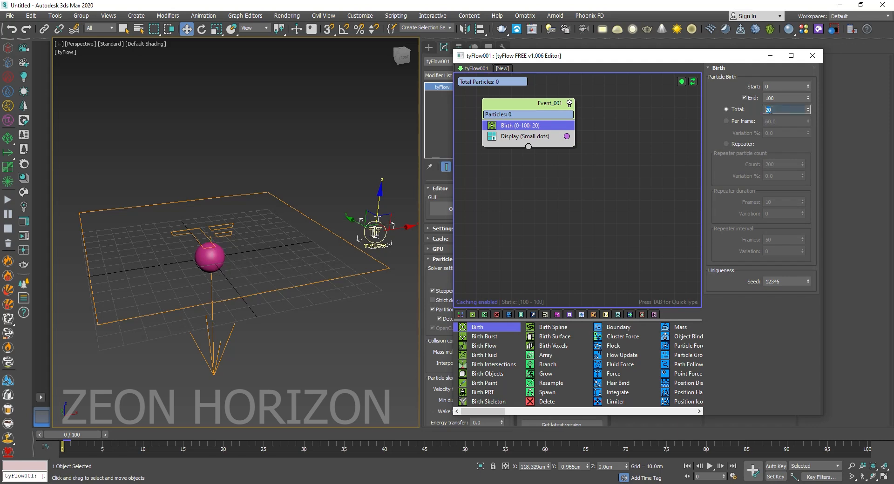
pyautogui.click(773, 97)
pyautogui.press('Return')
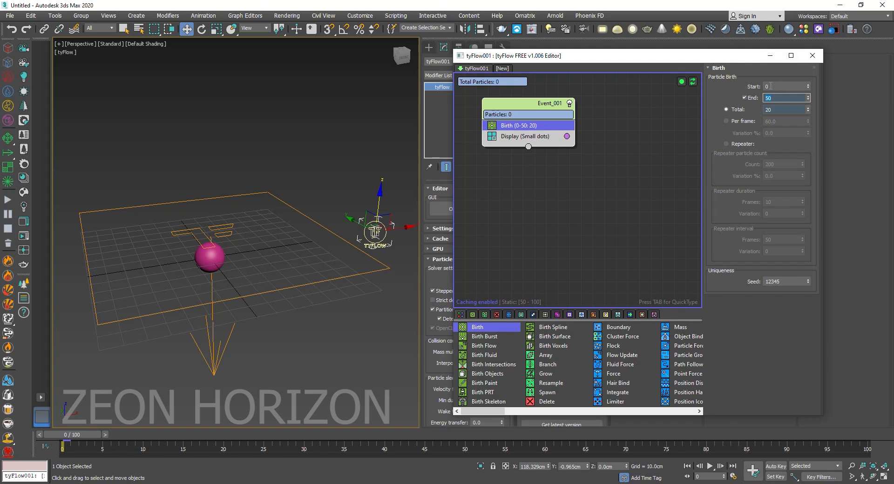
pyautogui.click(781, 109)
# Add a Position Icon operator after Birth in Event_001 and pick tyIcon001 as its icon
pyautogui.moveTo(569, 104); pyautogui.dragTo(566, 97)
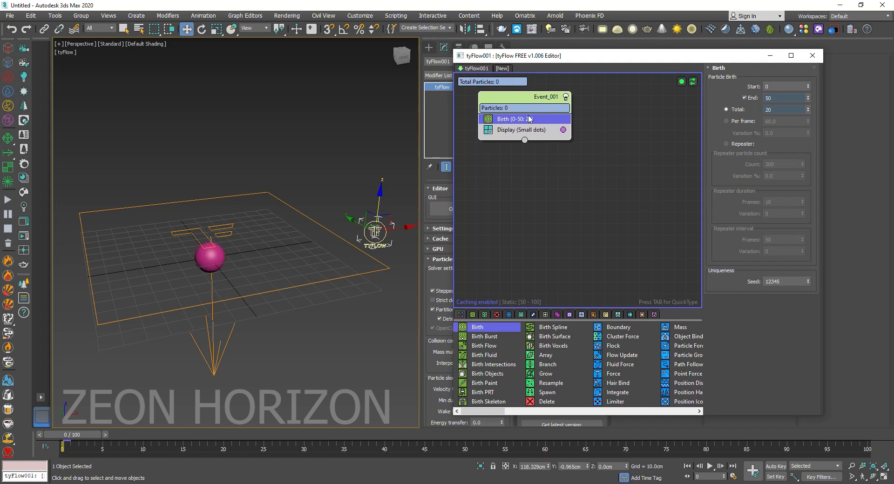
pyautogui.press('Tab')
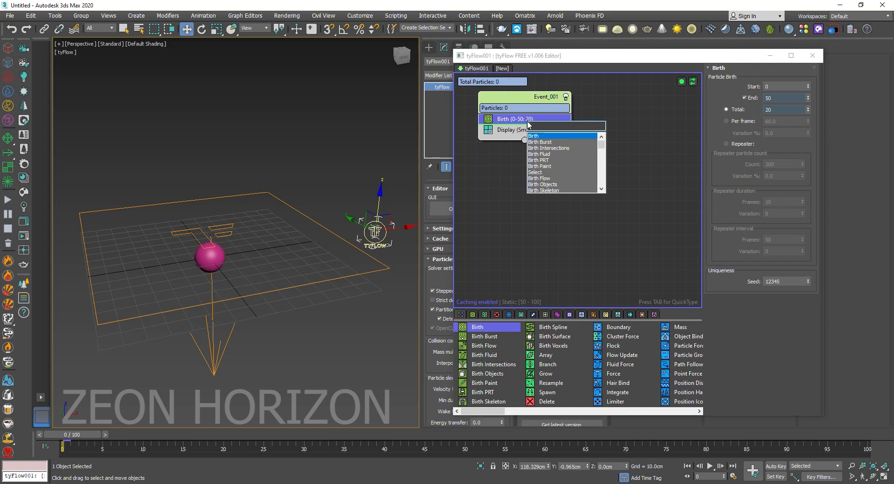
pyautogui.write('posi')
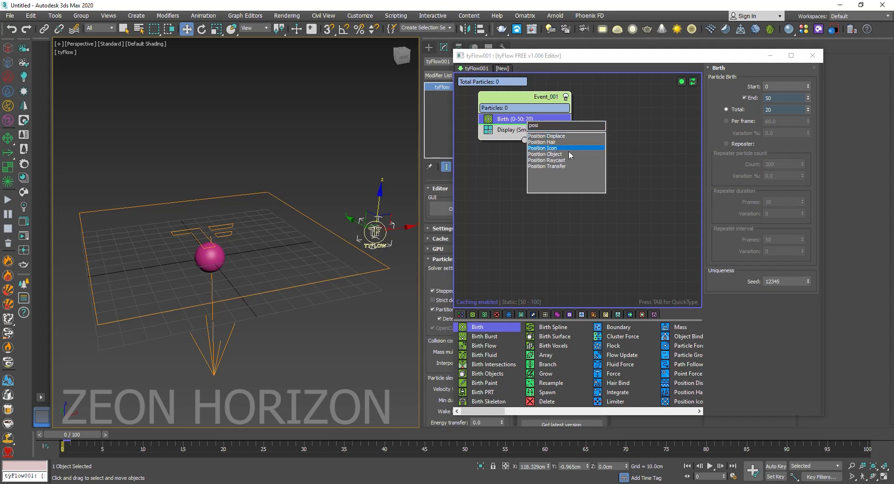
pyautogui.click(555, 148)
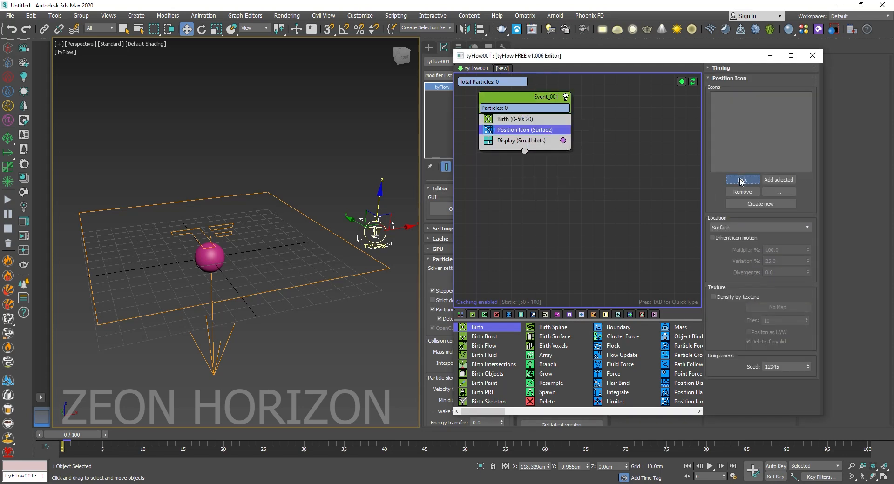
pyautogui.click(742, 180)
pyautogui.click(310, 281)
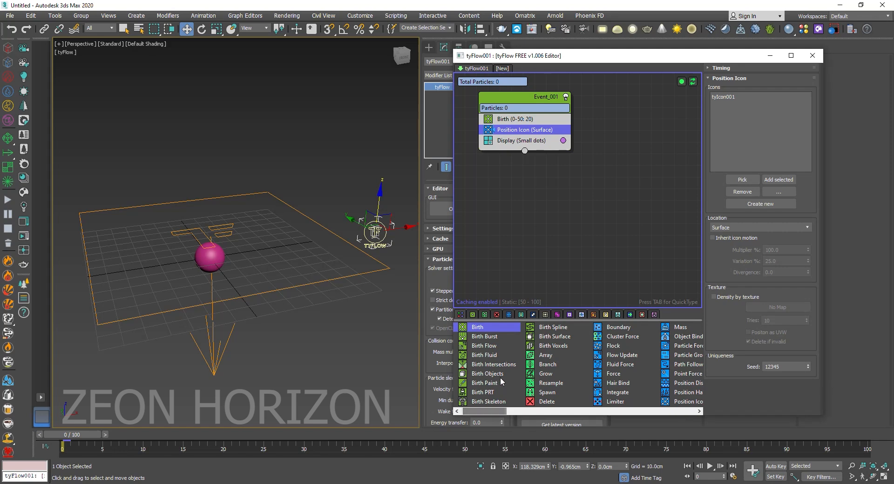
pyautogui.moveTo(487, 402); pyautogui.dragTo(526, 196)
pyautogui.moveTo(529, 104)
pyautogui.mouseDown()
pyautogui.moveTo(520, 116)
pyautogui.moveTo(534, 111)
pyautogui.mouseUp()
pyautogui.click(552, 199)
pyautogui.click(538, 147)
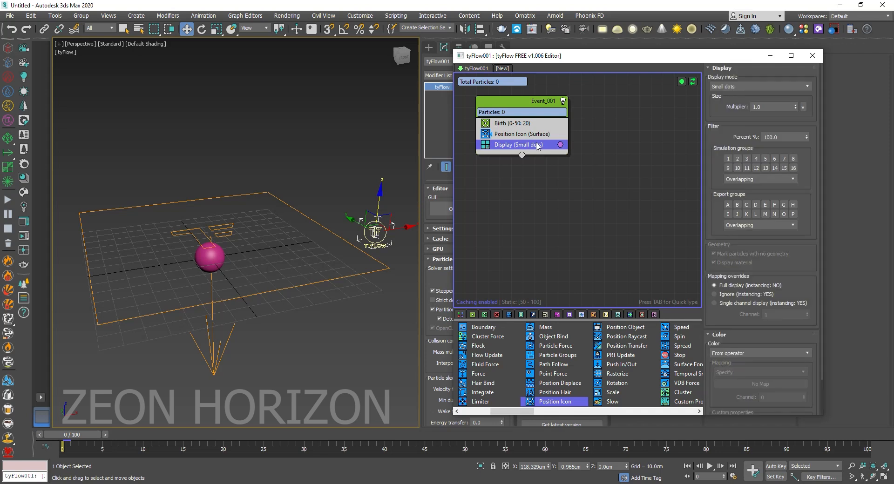
pyautogui.press('Tab')
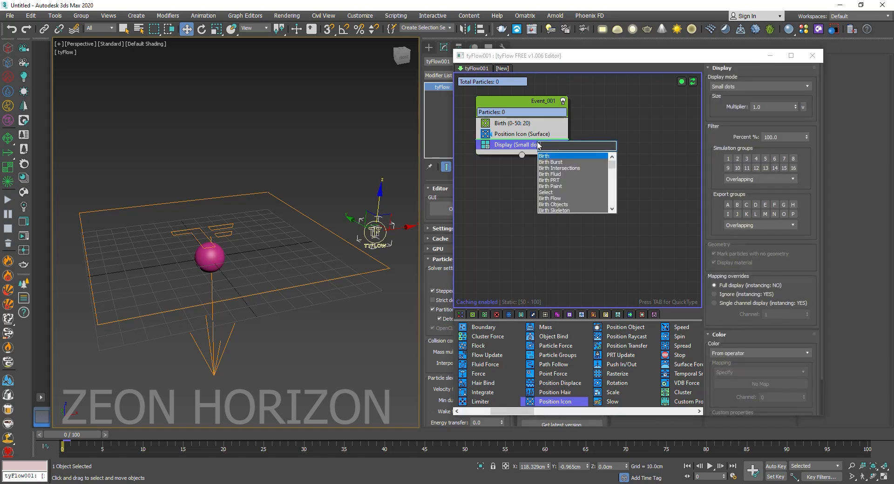
pyautogui.write('ph')
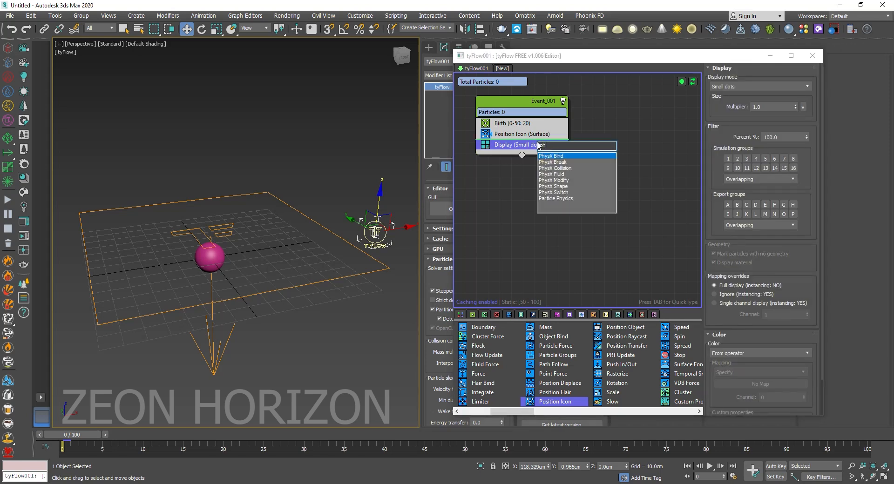
pyautogui.press('BackSpace')
pyautogui.press('BackSpace')
pyautogui.press('BackSpace')
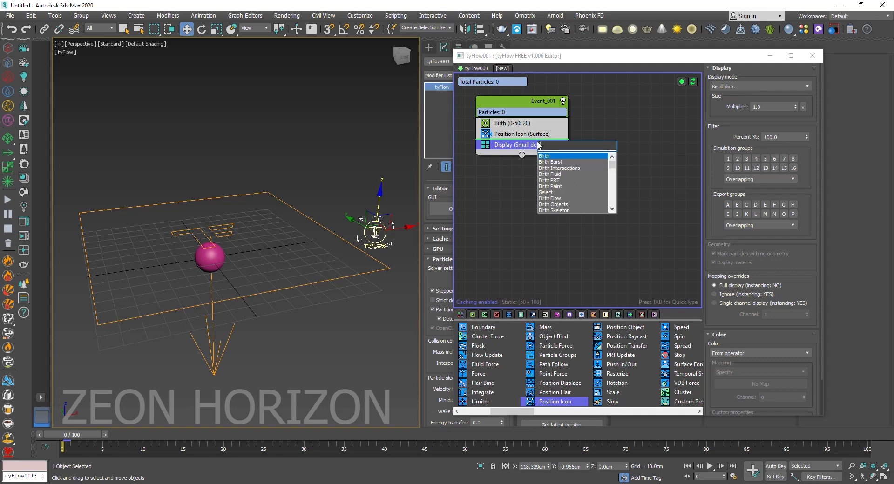
pyautogui.press('Escape')
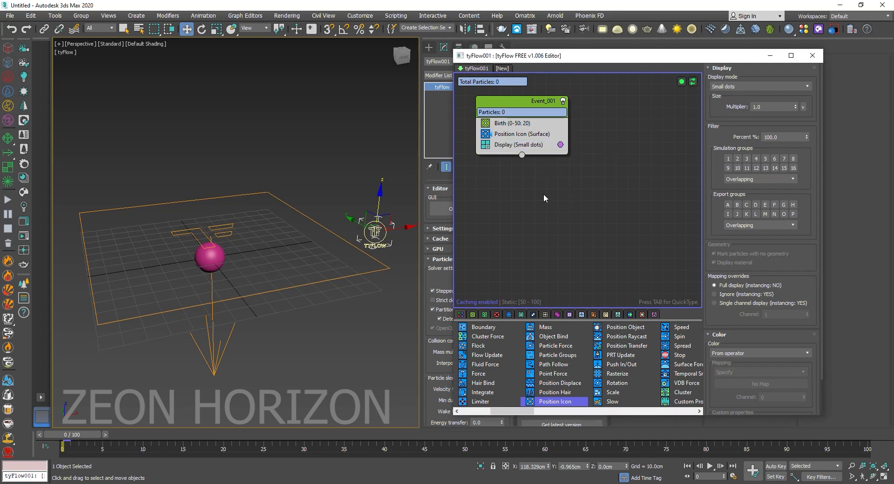
# Add a Shape operator after Position Icon and set its 3D mesh to Geosphere (MidRes)
pyautogui.click(534, 135)
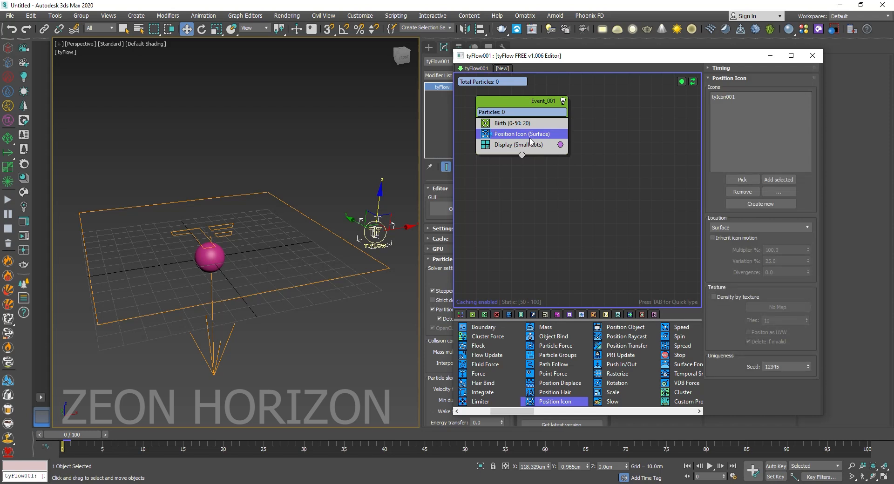
pyautogui.press('Tab')
pyautogui.write('sha')
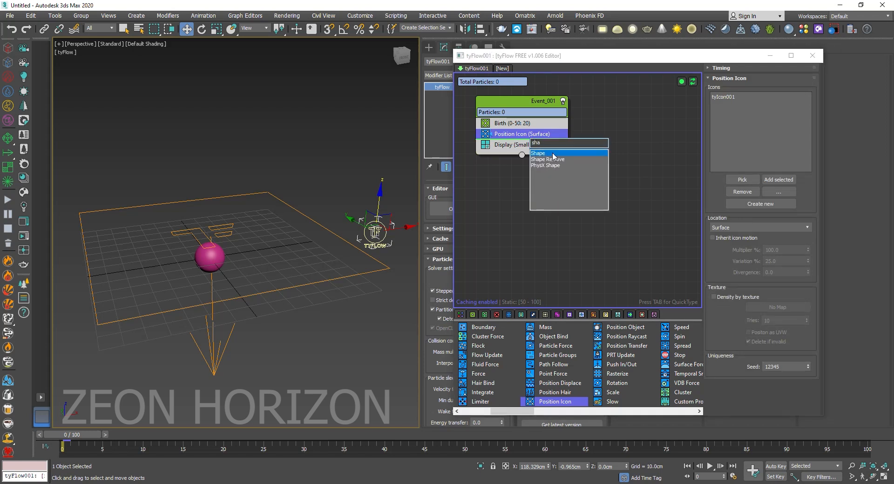
pyautogui.click(552, 154)
pyautogui.moveTo(730, 378); pyautogui.dragTo(716, 236)
pyautogui.click(719, 306)
pyautogui.click(763, 306)
pyautogui.scroll(-3, 779, 132)
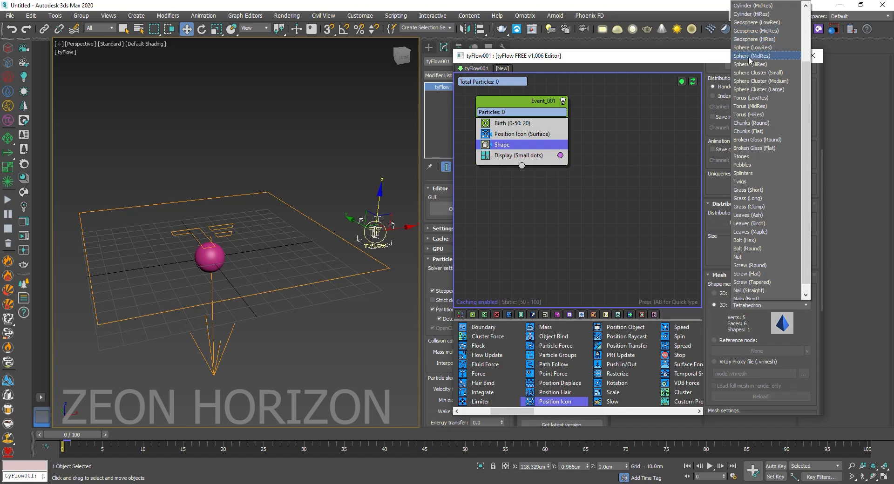
pyautogui.click(754, 31)
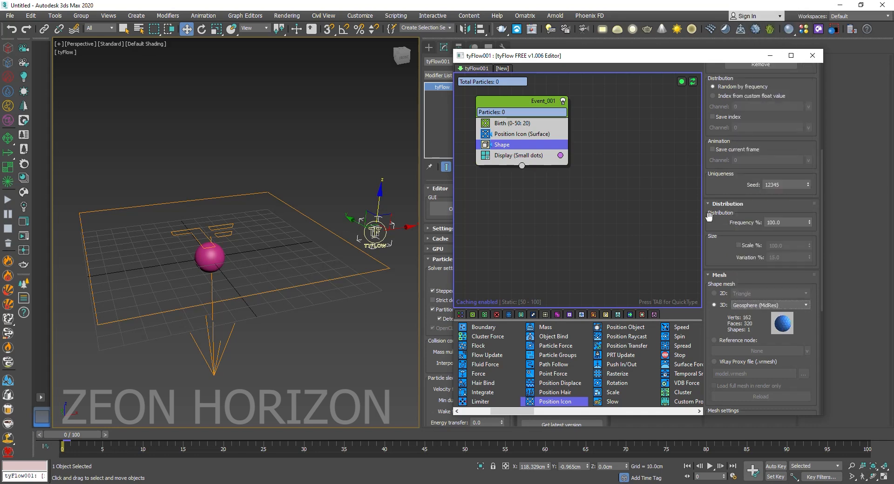
# Insert a Scale operator between Position Icon and Shape in Event_001
pyautogui.moveTo(530, 100); pyautogui.dragTo(535, 95)
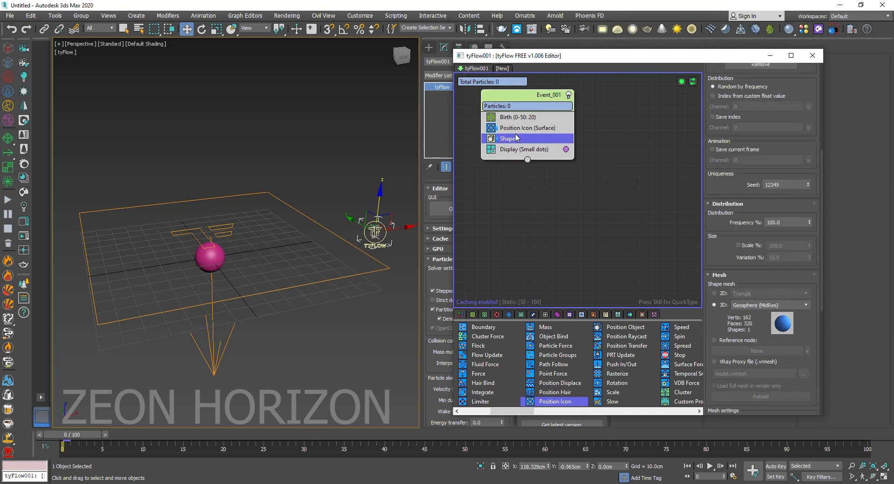
pyautogui.press('Tab')
pyautogui.write('scale')
pyautogui.click(536, 150)
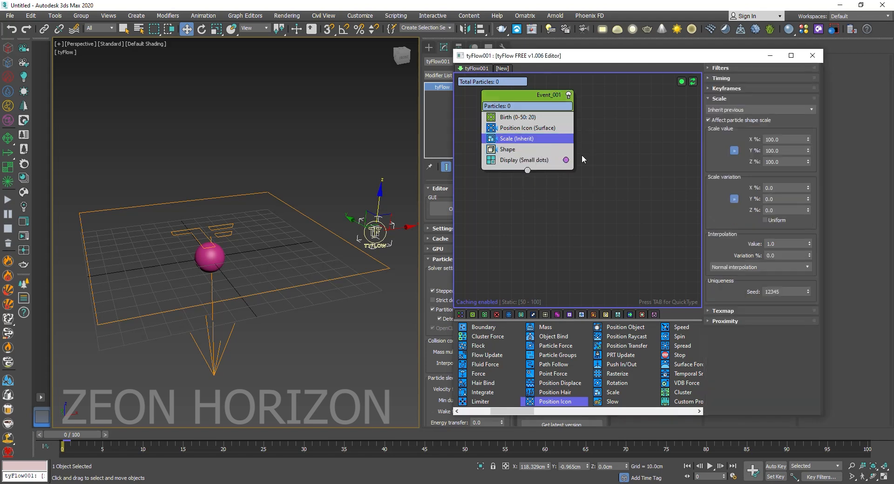
pyautogui.click(842, 483)
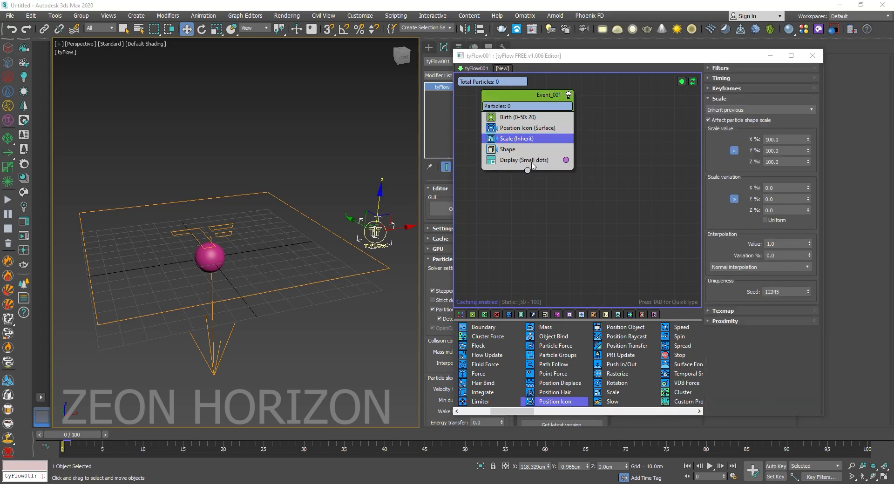
# Set the Display operator's mode to Geometry and advance the timeline to frame 31
pyautogui.click(531, 160)
pyautogui.click(747, 86)
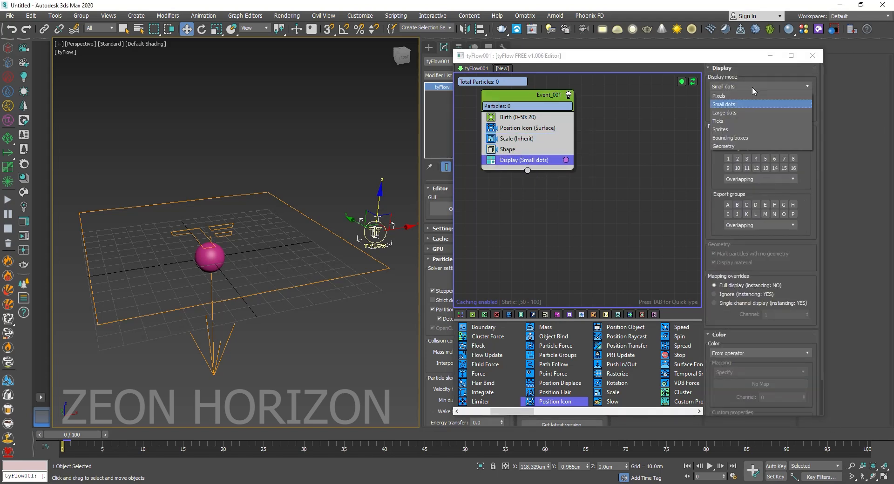
pyautogui.click(747, 147)
pyautogui.moveTo(82, 435); pyautogui.dragTo(310, 435)
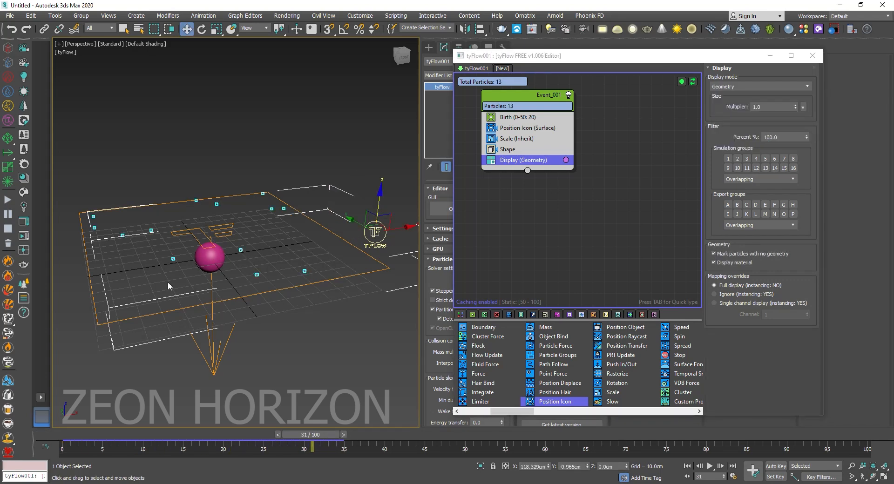
# Set the Scale operator's X, Y and Z values to 800% and advance the timeline to frame 49
pyautogui.click(517, 139)
pyautogui.click(799, 140)
pyautogui.write('800')
pyautogui.press('Return')
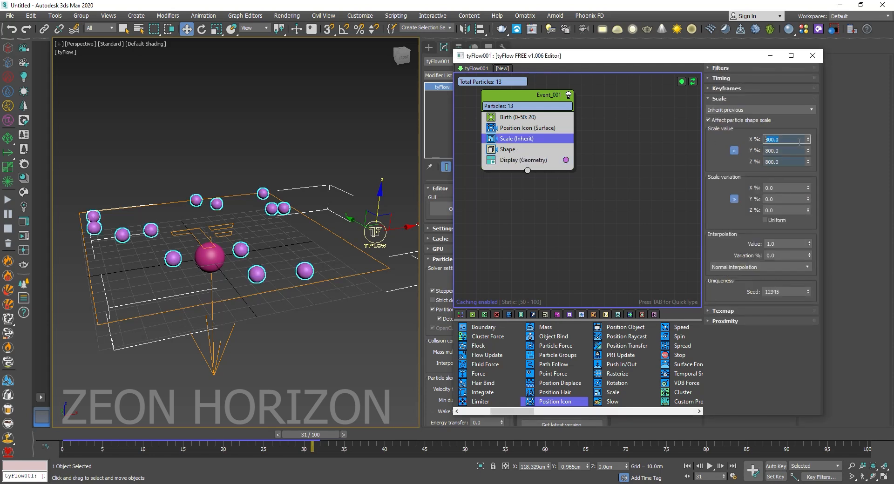
pyautogui.moveTo(310, 435); pyautogui.dragTo(457, 434)
pyautogui.press('w')
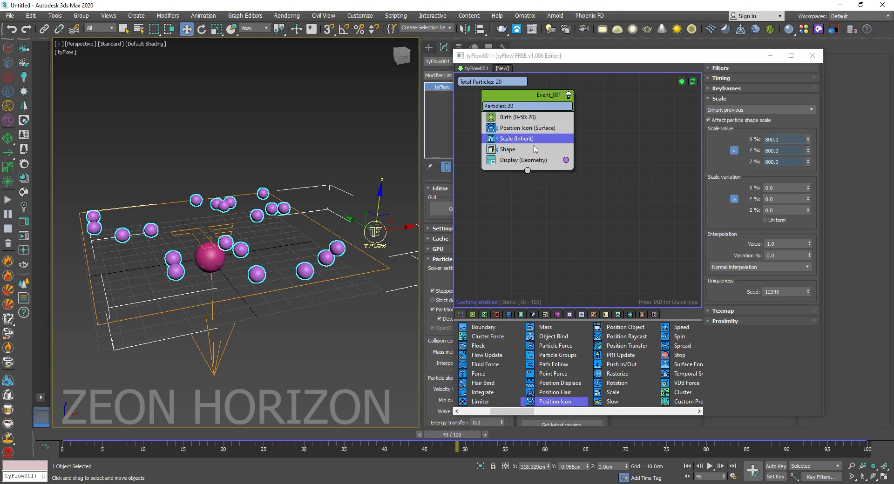
# Insert a Cloth Bind operator in Event_001 and place it between Shape and Display
pyautogui.press('c')
pyautogui.click(472, 279)
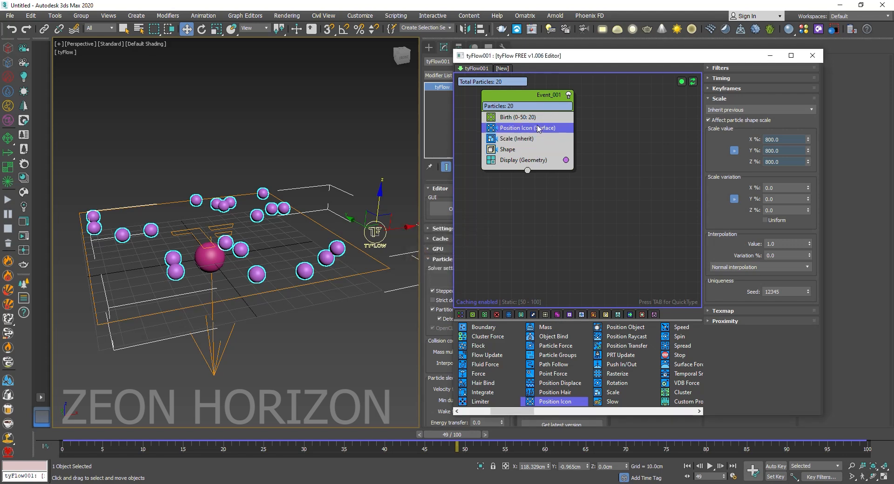
pyautogui.press('Tab')
pyautogui.write('clo')
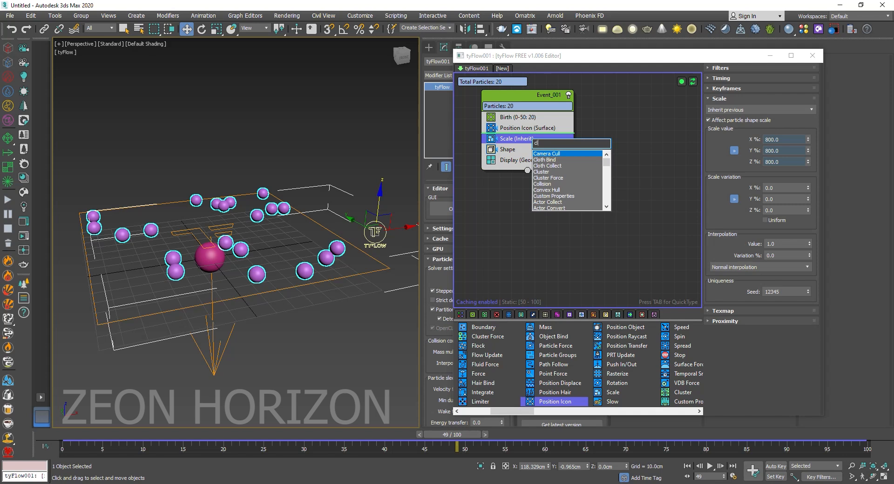
pyautogui.click(544, 153)
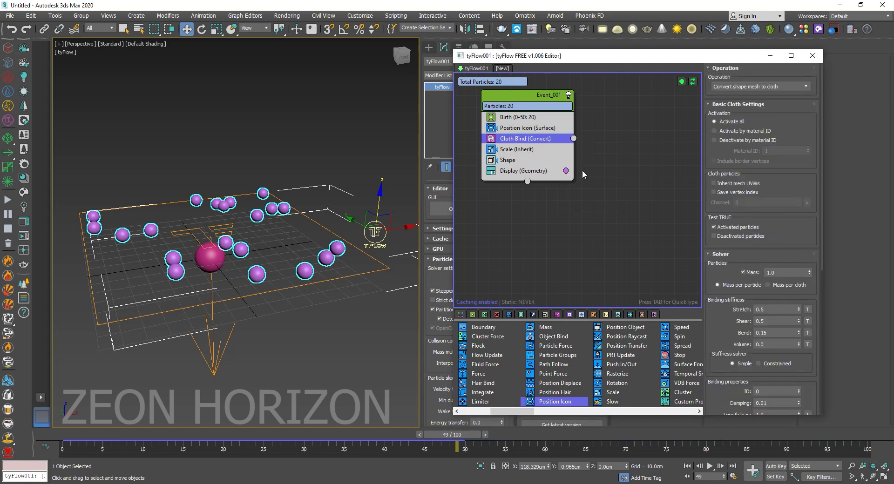
pyautogui.moveTo(546, 140); pyautogui.dragTo(536, 170)
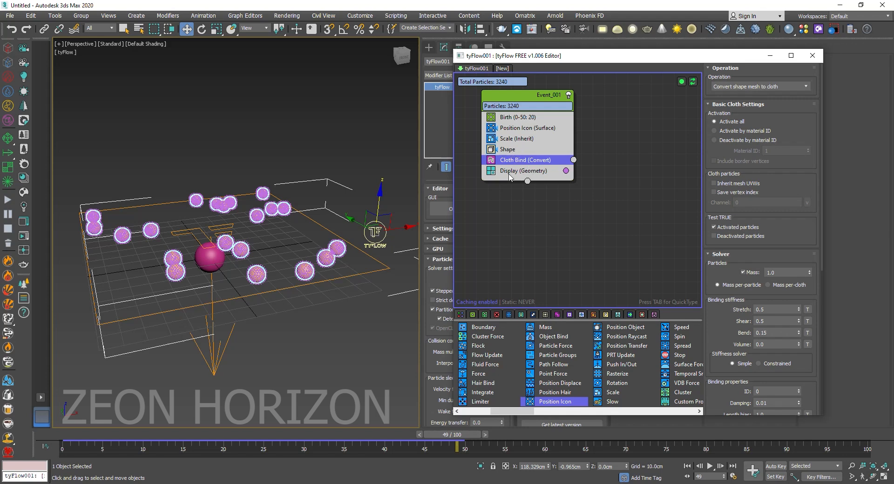
# Turn off marking of particles with no geometry in the Display operator and preview the simulation up to frame 31
pyautogui.click(510, 171)
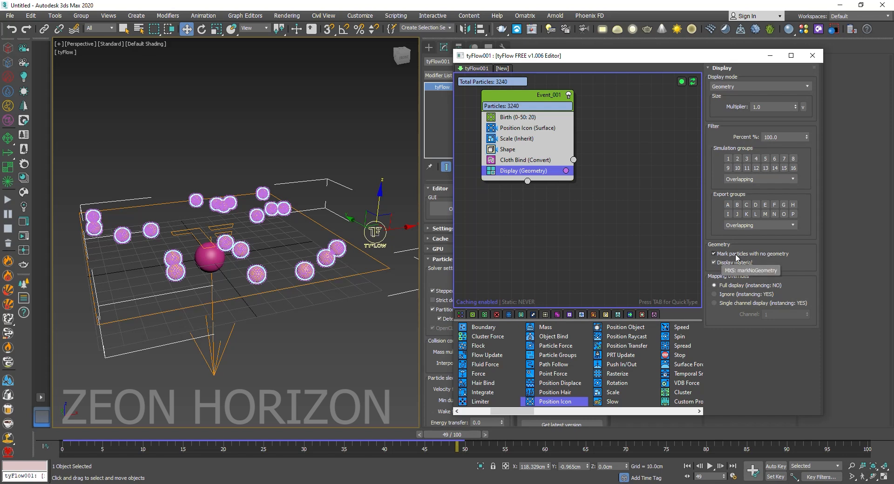
pyautogui.click(736, 255)
pyautogui.click(522, 159)
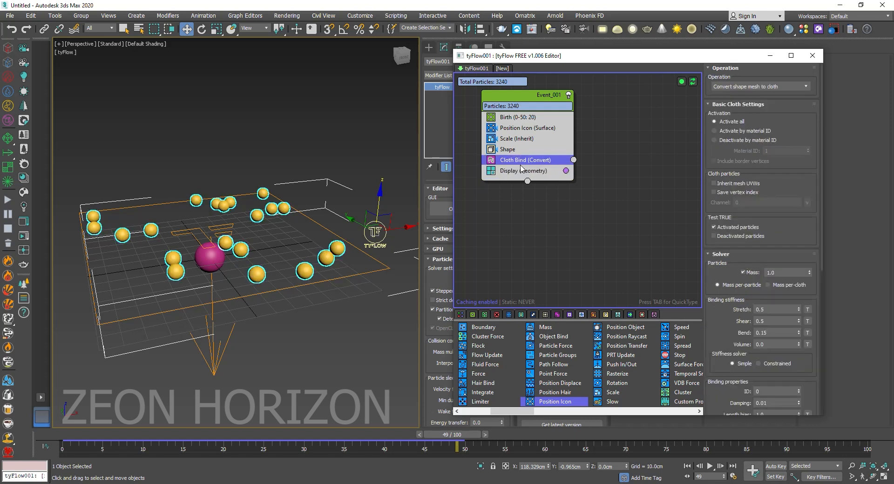
pyautogui.moveTo(76, 439); pyautogui.dragTo(319, 440)
# Add a Force operator below Cloth Bind with a built-in gravity strength of -0.1 cm and preview the simulation at frame 9
pyautogui.press('Tab')
pyautogui.write('for')
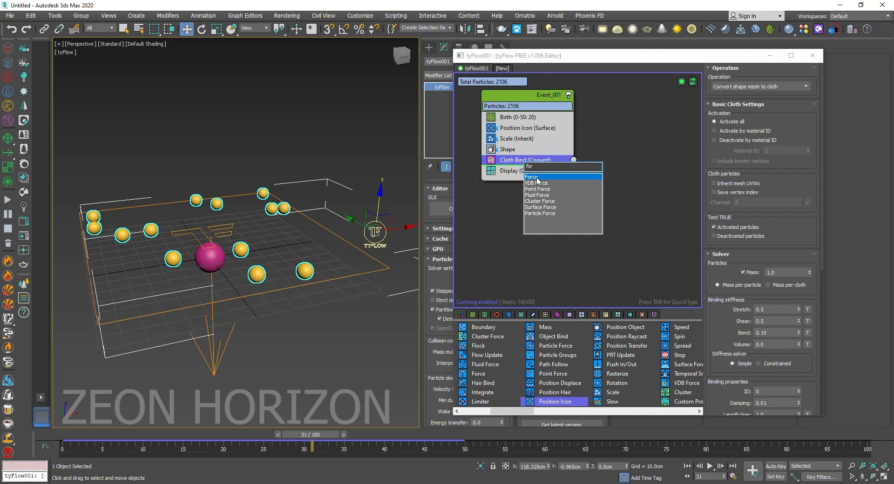
pyautogui.click(536, 178)
pyautogui.click(789, 262)
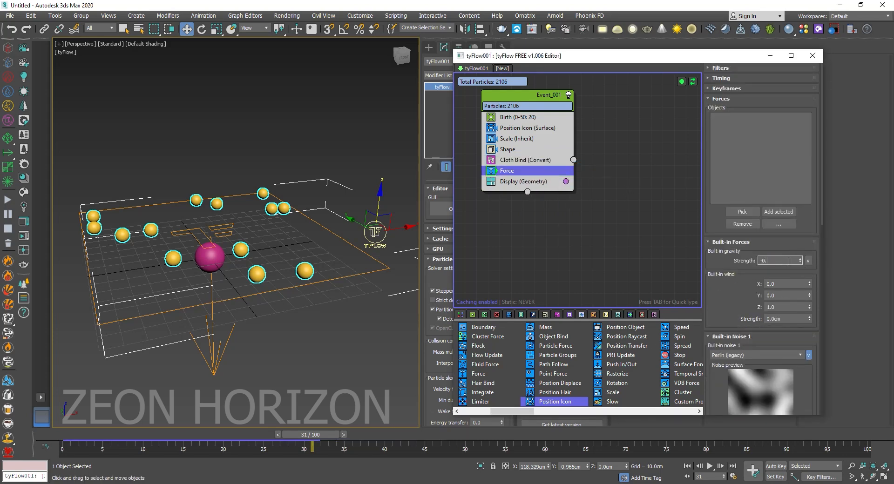
pyautogui.press('Return')
pyautogui.moveTo(71, 437); pyautogui.dragTo(136, 410)
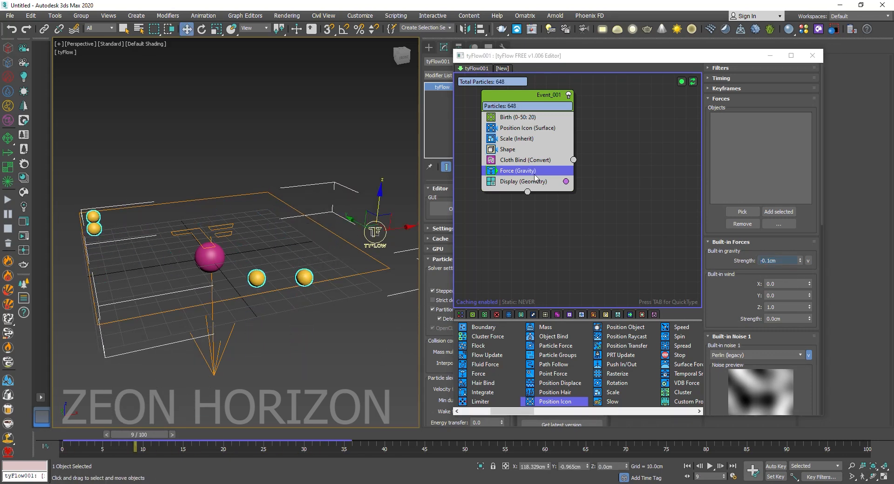
# Add a Collision operator below Force with the ground collider enabled and preview the simulation at frame 23
pyautogui.press('Tab')
pyautogui.write('co')
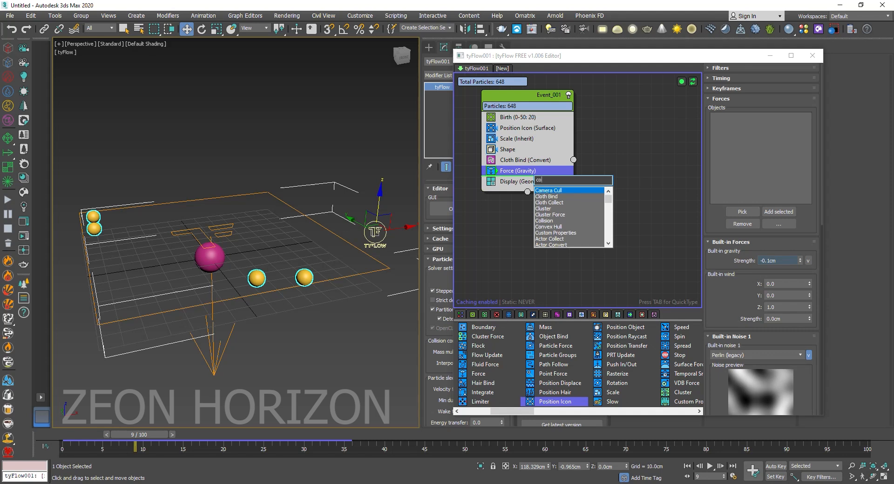
pyautogui.write('ll')
pyautogui.press('Return')
pyautogui.click(748, 249)
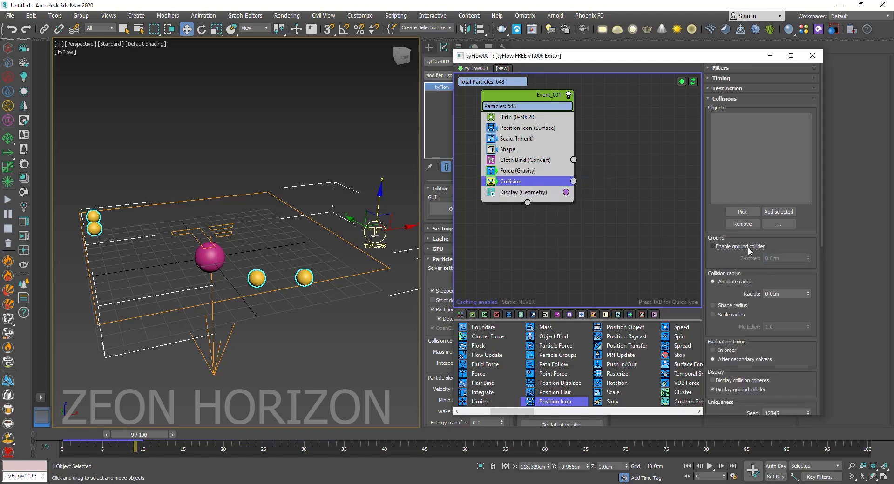
pyautogui.moveTo(133, 437); pyautogui.dragTo(248, 438)
pyautogui.click(131, 404)
pyautogui.press('w')
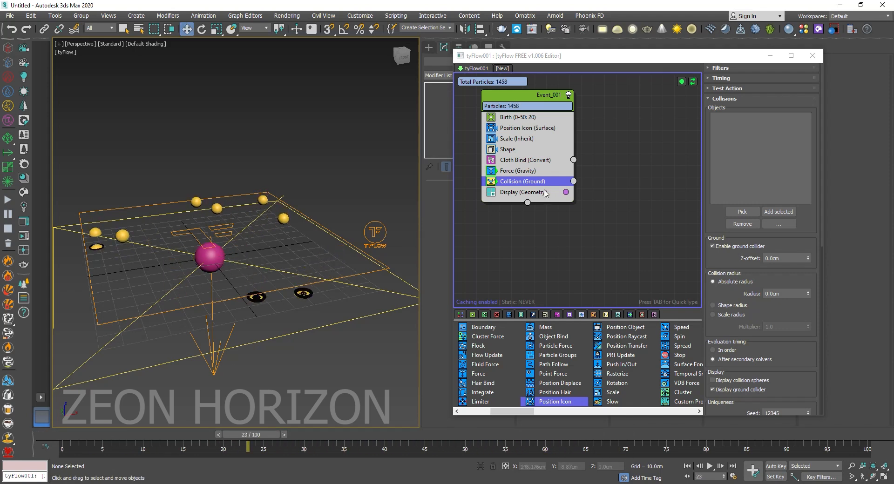
# Insert a Modify Bindings operator between Cloth Bind and Force, set its cloth inflation to 1.0 cm, and preview to frame 19
pyautogui.click(536, 171)
pyautogui.press('Tab')
pyautogui.write('mod')
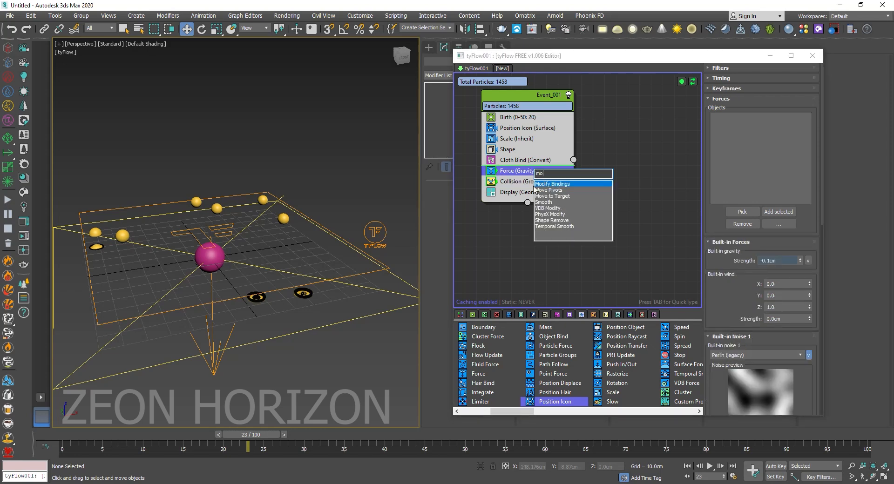
pyautogui.click(567, 185)
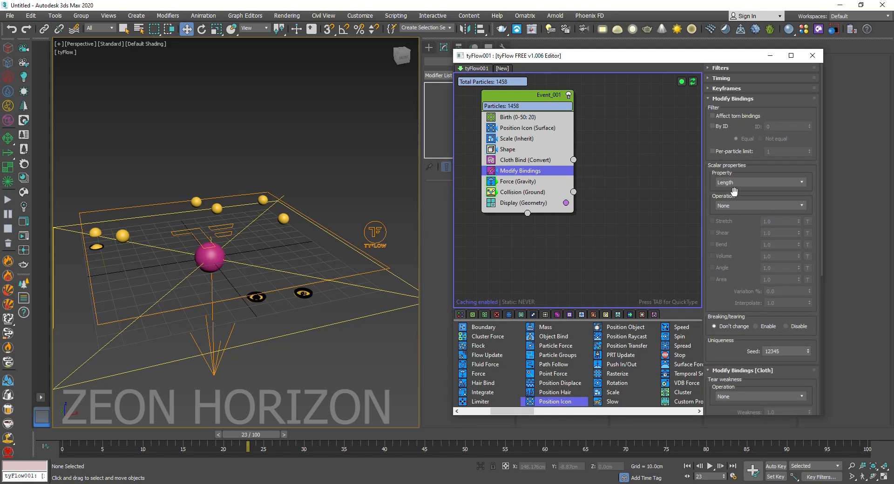
pyautogui.scroll(-5, 733, 158)
pyautogui.scroll(-2, 728, 283)
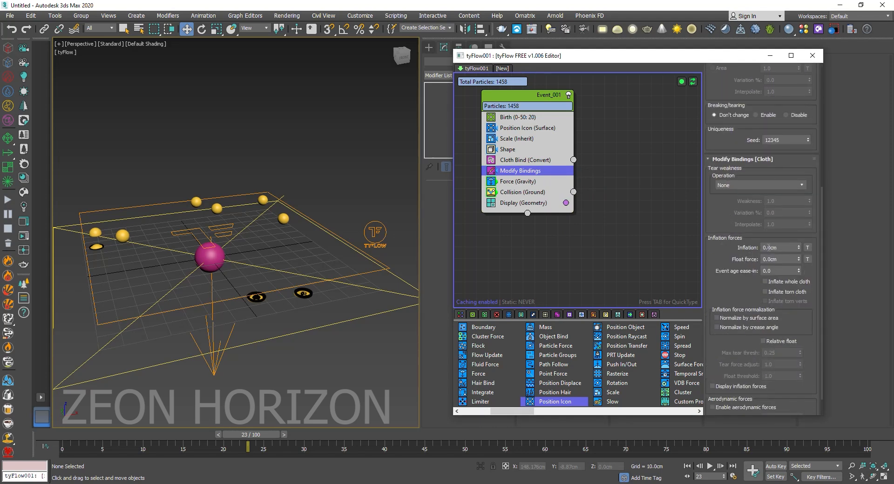
pyautogui.doubleClick(770, 248)
pyautogui.write('1')
pyautogui.press('Return')
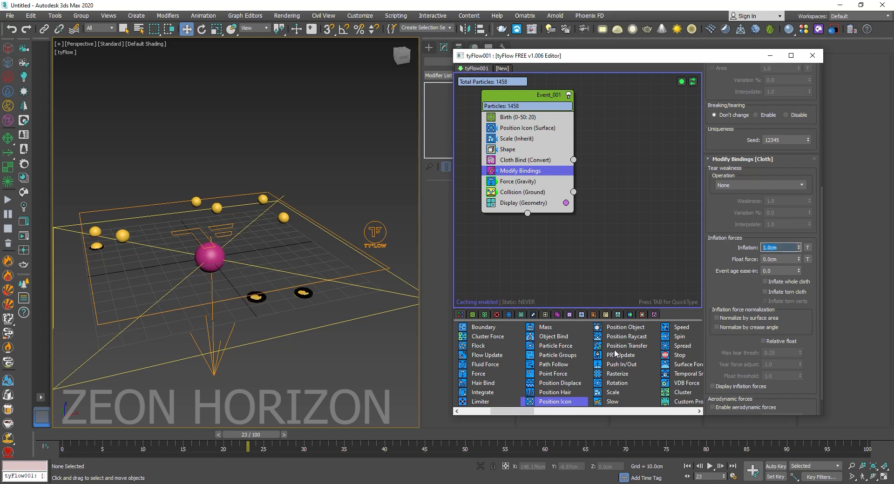
pyautogui.moveTo(64, 435); pyautogui.dragTo(215, 443)
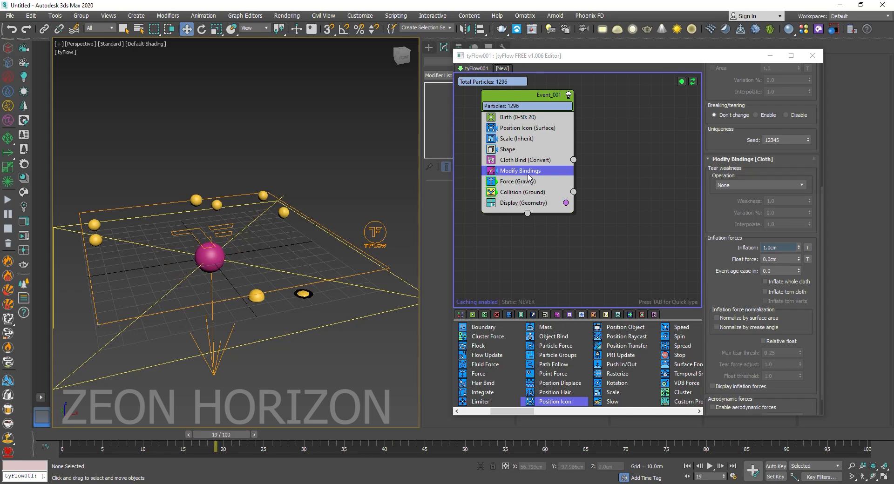
# Change the timing mode of the Modify Bindings operator and replay the simulation, stopping at frame 13
pyautogui.moveTo(217, 436); pyautogui.dragTo(66, 436)
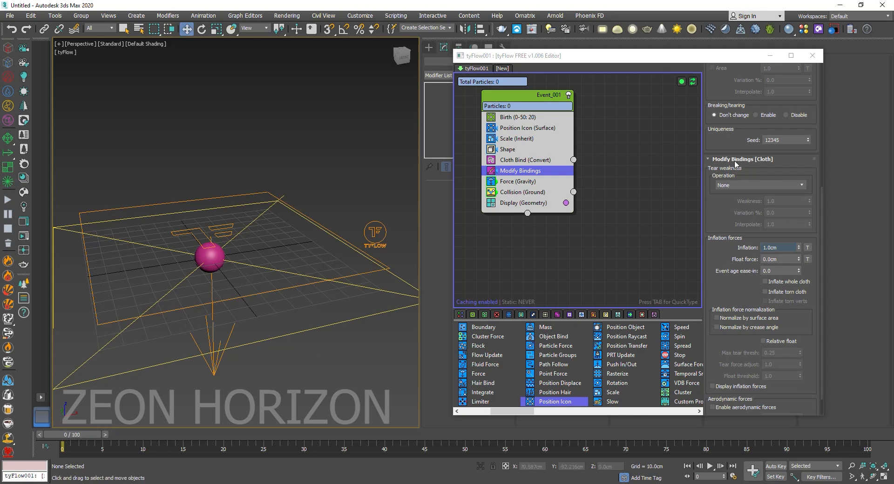
pyautogui.scroll(5, 737, 166)
pyautogui.click(751, 79)
pyautogui.click(742, 89)
pyautogui.click(734, 114)
pyautogui.click(722, 79)
pyautogui.moveTo(70, 435); pyautogui.dragTo(313, 460)
pyautogui.moveTo(454, 479); pyautogui.dragTo(172, 436)
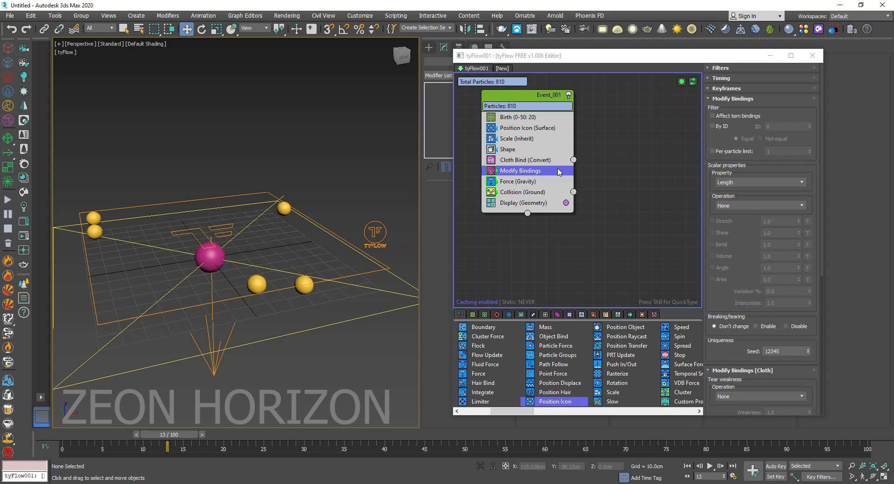
# Insert a Particle Physics operator between Cloth Bind and Modify Bindings and advance the timeline to frame 18
pyautogui.press('Tab')
pyautogui.write('pa')
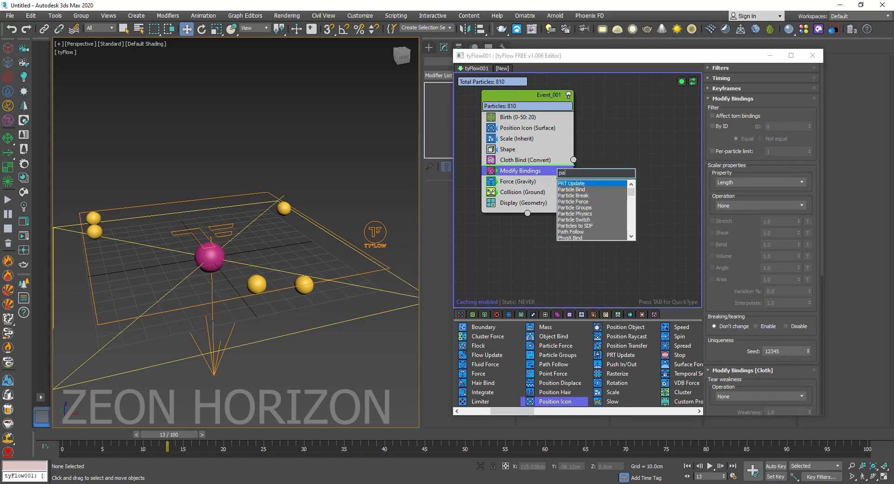
pyautogui.write('r')
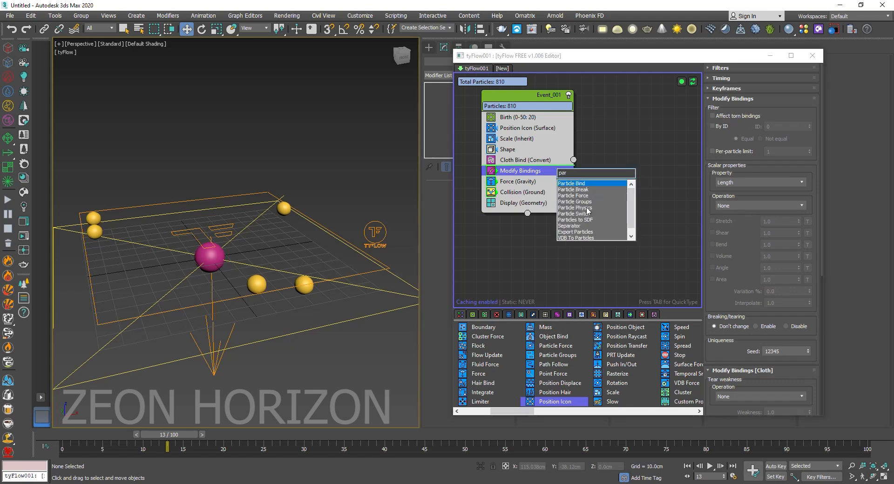
pyautogui.click(587, 208)
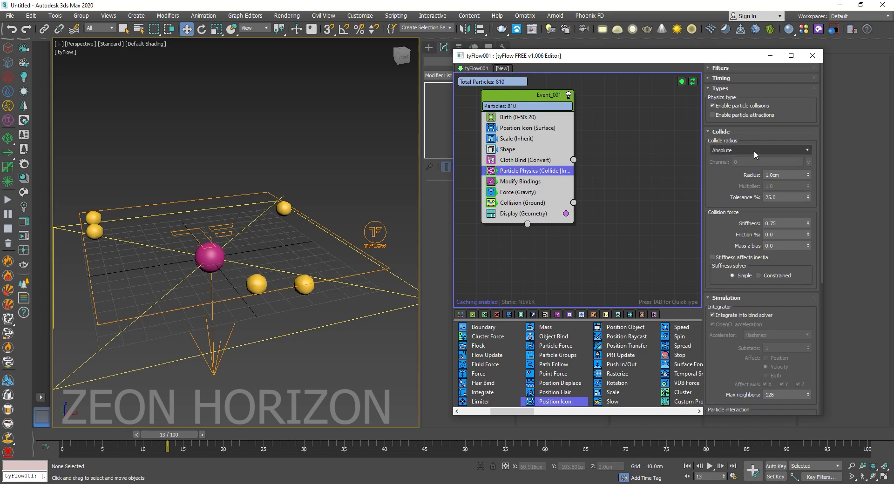
pyautogui.moveTo(172, 435); pyautogui.dragTo(212, 436)
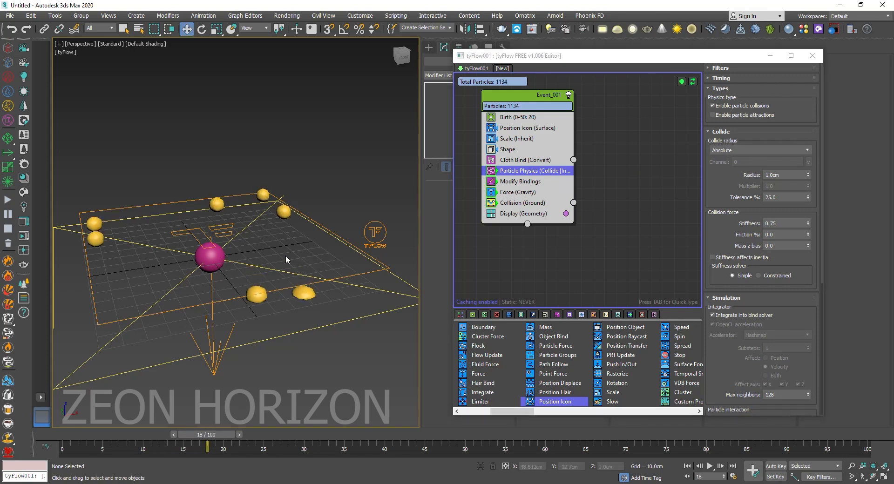
# Set the Particle Physics collide radius to 0.5 cm, preview the simulation, and return to frame 0
pyautogui.scroll(3, 299, 251)
pyautogui.moveTo(297, 368); pyautogui.dragTo(287, 302, button='middle')
pyautogui.scroll(3, 285, 298)
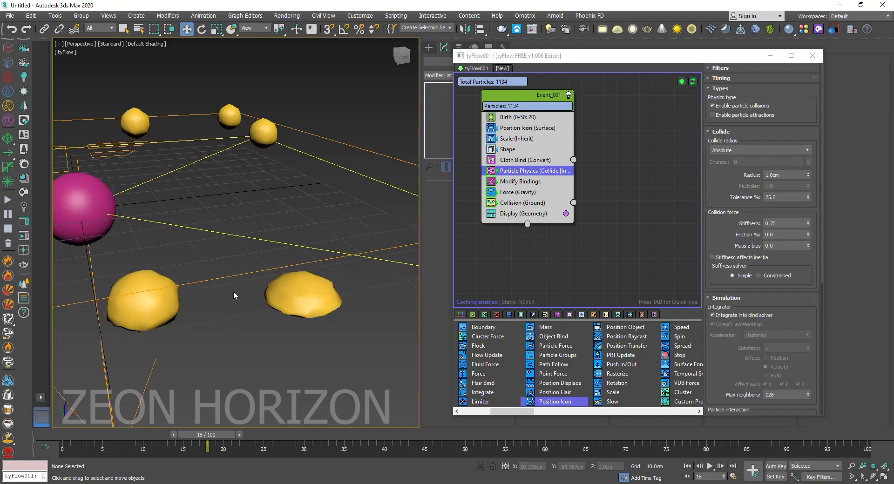
pyautogui.moveTo(809, 178); pyautogui.dragTo(812, 245)
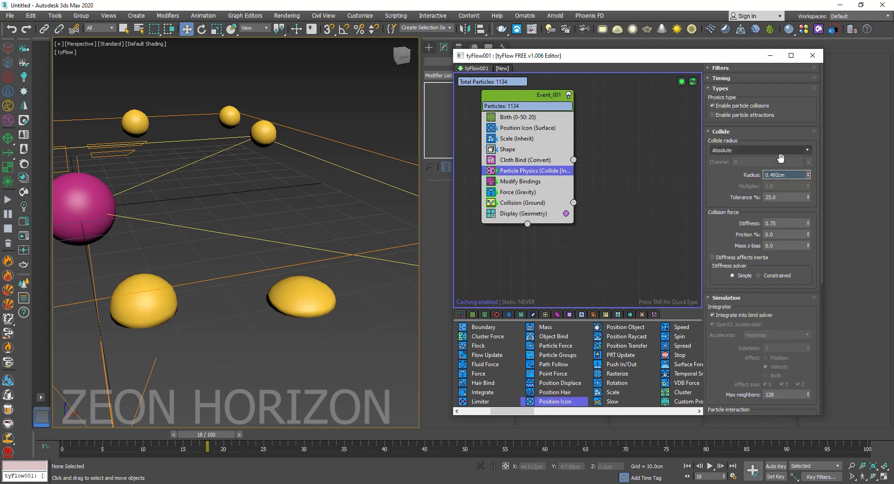
pyautogui.scroll(-4, 271, 323)
pyautogui.moveTo(272, 324); pyautogui.dragTo(275, 335, button='middle')
pyautogui.moveTo(71, 435); pyautogui.dragTo(497, 433)
pyautogui.moveTo(395, 433); pyautogui.dragTo(61, 438)
pyautogui.keyDown('alt'); pyautogui.moveTo(205, 308); pyautogui.dragTo(281, 254, button='middle'); pyautogui.keyUp('alt')
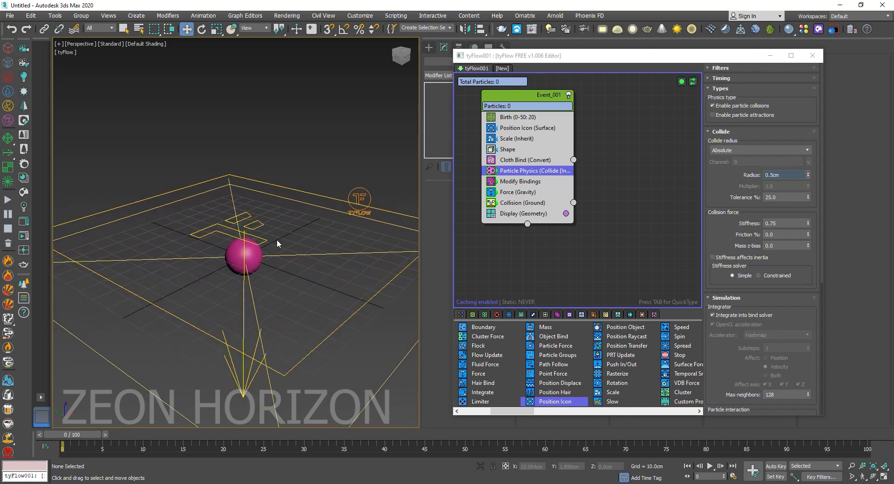
# Add a second Collision operator below the ground collision, pick Sphere001 as its collider, and preview the simulation
pyautogui.click(231, 255)
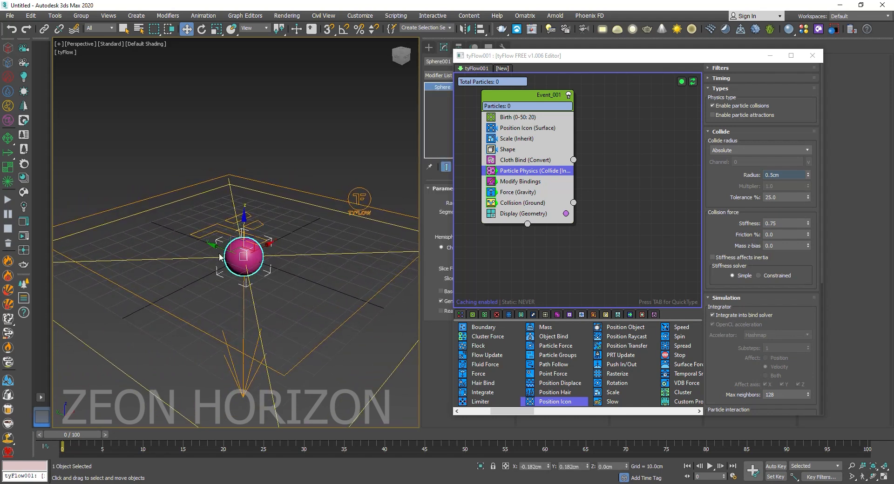
pyautogui.click(538, 215)
pyautogui.click(530, 202)
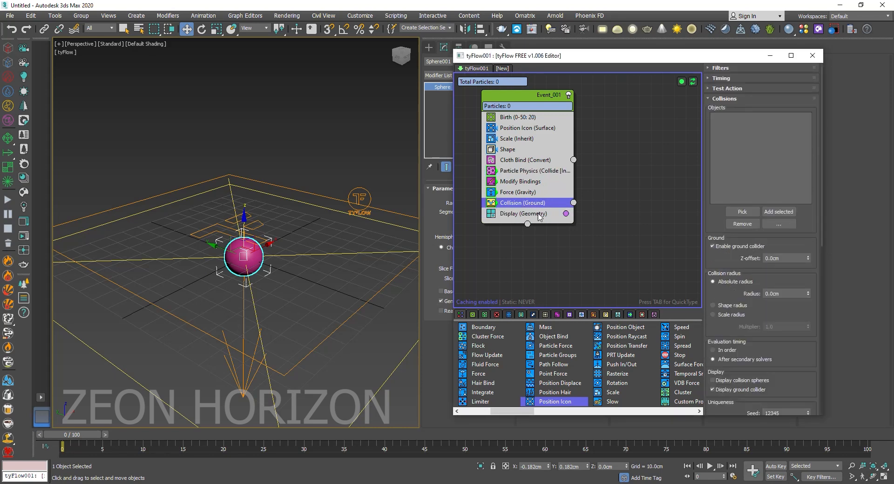
pyautogui.click(555, 240)
pyautogui.click(504, 204)
pyautogui.press('Tab')
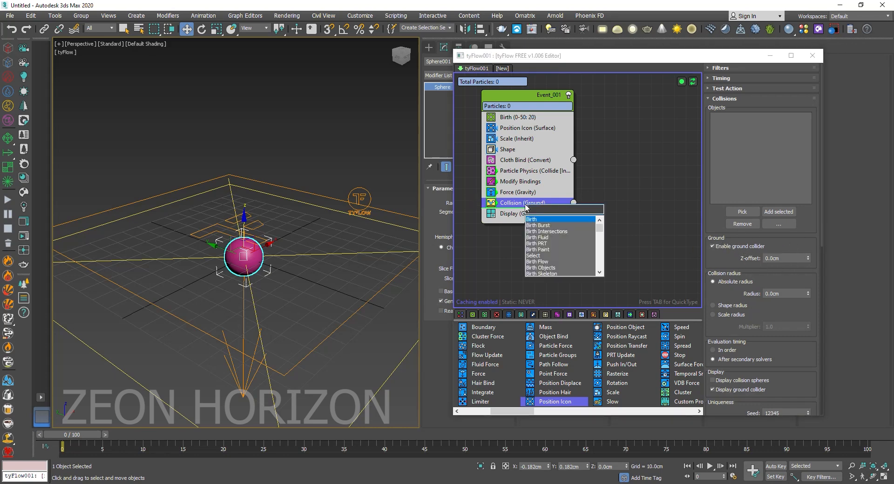
pyautogui.write('co')
pyautogui.press('Return')
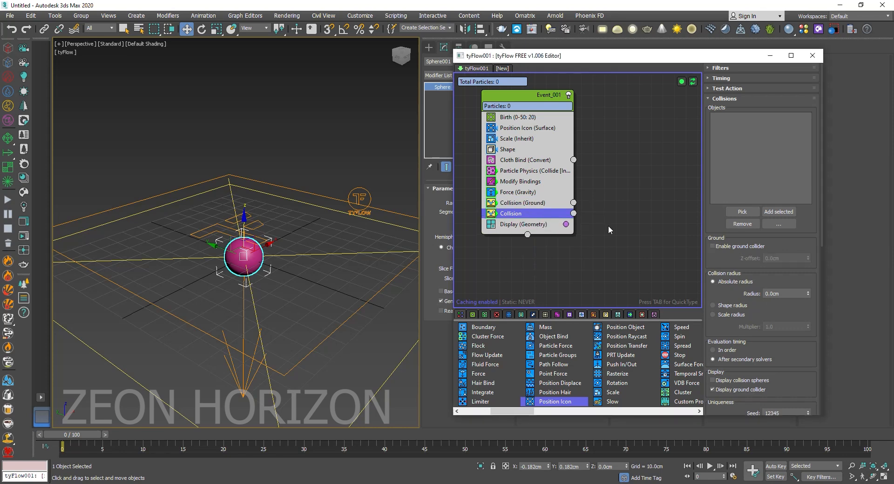
pyautogui.click(743, 212)
pyautogui.click(239, 255)
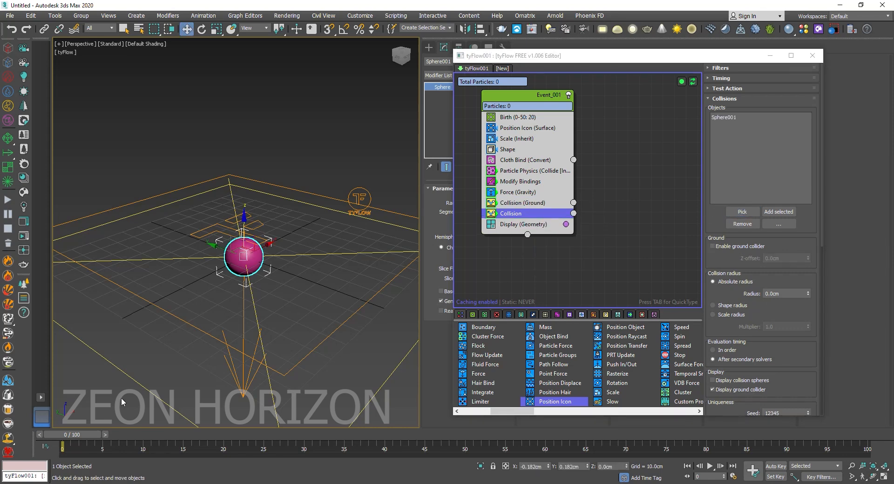
pyautogui.moveTo(76, 440); pyautogui.dragTo(1, 410)
# Select the tyFlow object and set its simulation time step to 1/4 frame
pyautogui.press('w')
pyautogui.click(362, 187)
pyautogui.moveTo(514, 59); pyautogui.dragTo(611, 59)
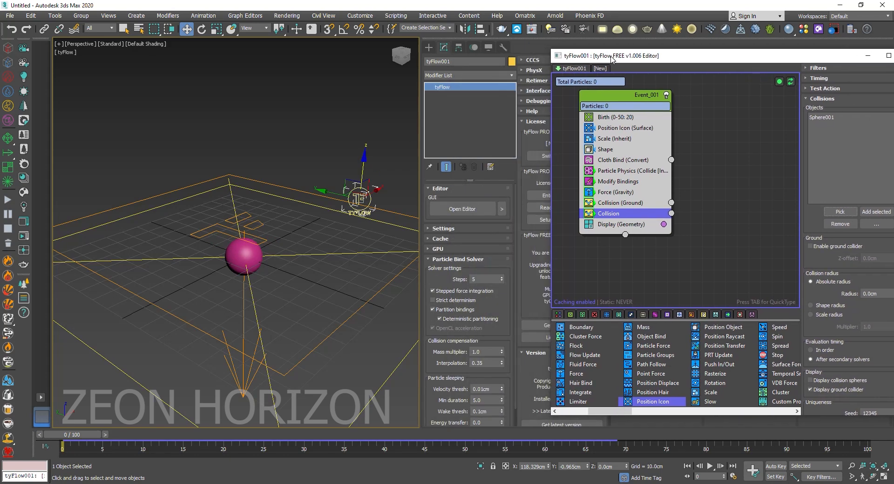
pyautogui.click(442, 229)
pyautogui.click(447, 324)
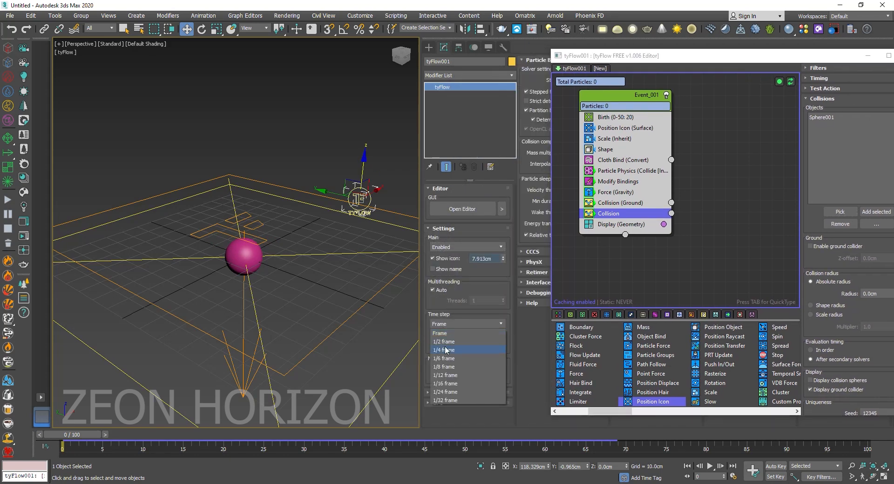
pyautogui.click(445, 351)
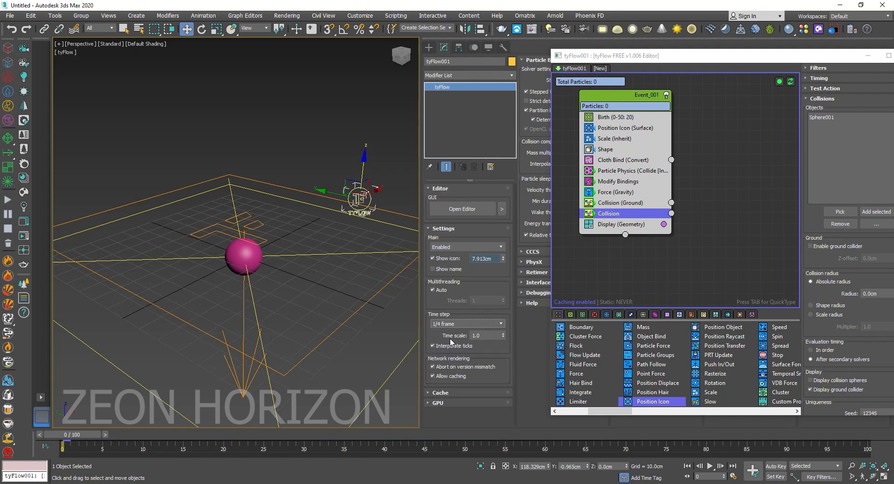
# Insert a Find Target operator between the last Collision and Display operators and pick Sphere001 as its target
pyautogui.click(429, 49)
pyautogui.moveTo(620, 56); pyautogui.dragTo(529, 47)
pyautogui.click(528, 216)
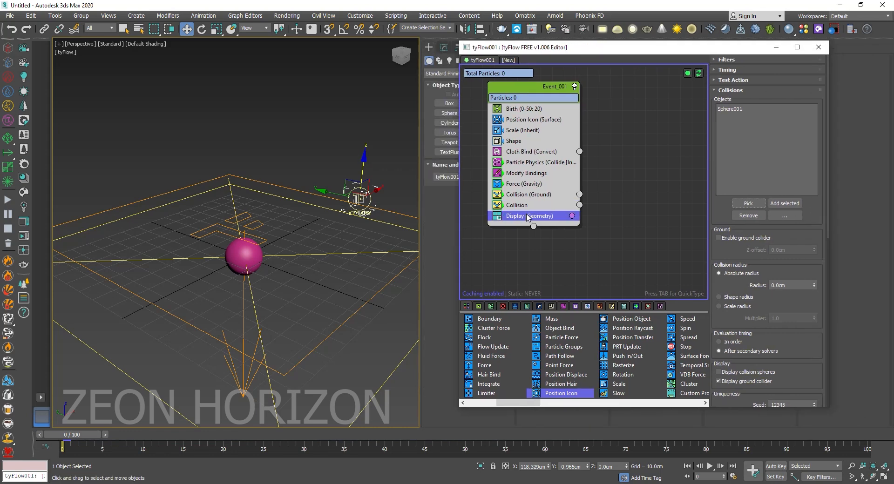
pyautogui.press('Tab')
pyautogui.write('fi')
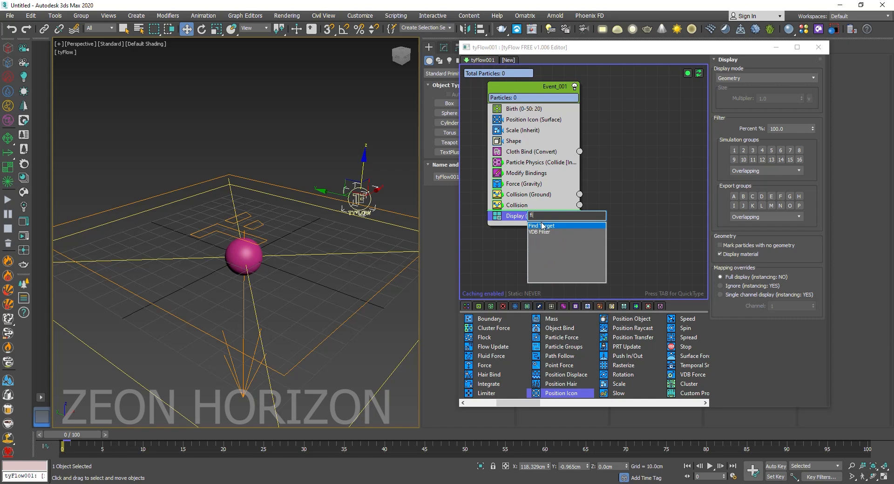
pyautogui.click(544, 227)
pyautogui.scroll(-5, 722, 279)
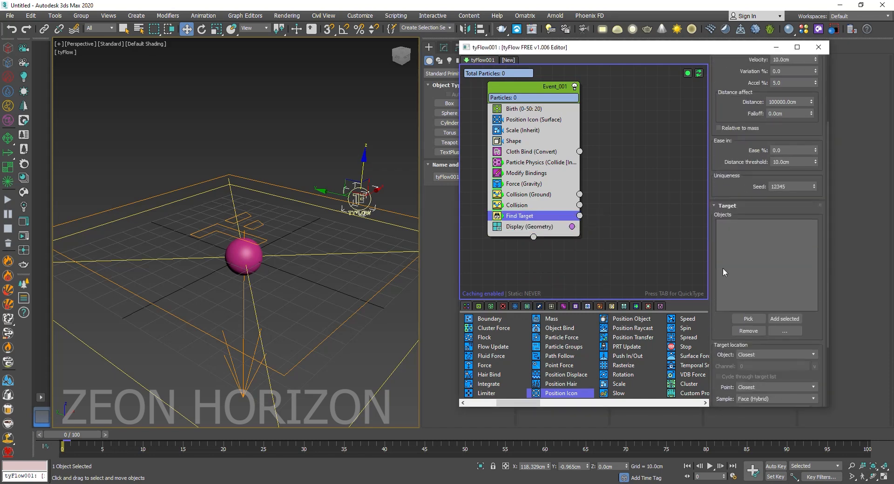
pyautogui.click(751, 319)
pyautogui.click(256, 256)
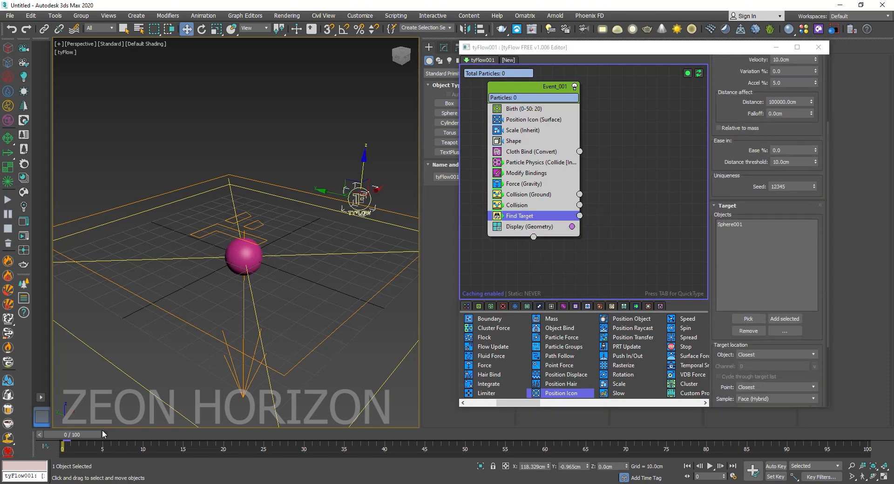
# Preview the simulation around the target sphere to see how the soft balls gather on it
pyautogui.moveTo(74, 435); pyautogui.dragTo(683, 476)
pyautogui.press('w')
pyautogui.scroll(5, 259, 247)
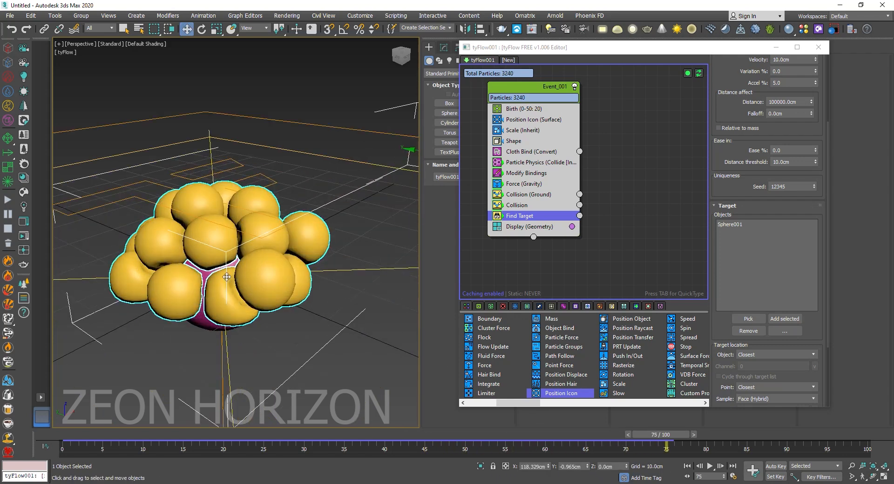
pyautogui.moveTo(368, 438); pyautogui.dragTo(321, 439)
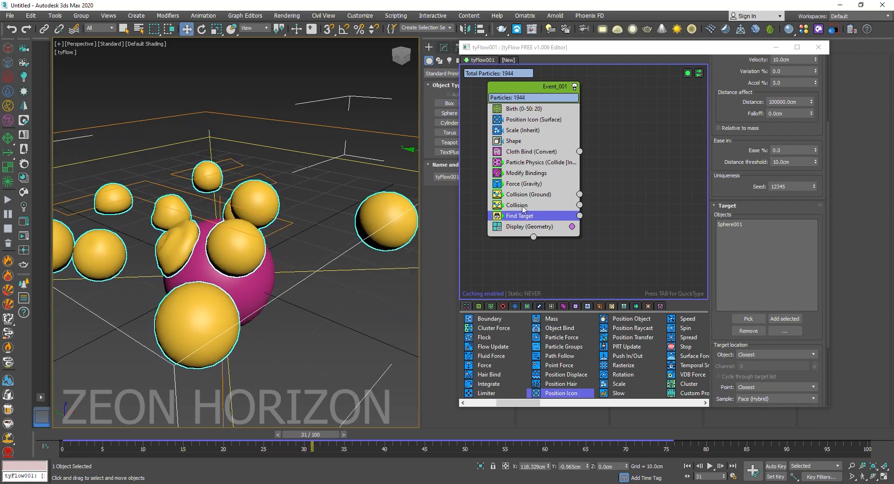
# Check the Collision, Modify Bindings and Particle Physics settings, replay the simulation, and return to frame 0
pyautogui.click(523, 206)
pyautogui.click(532, 175)
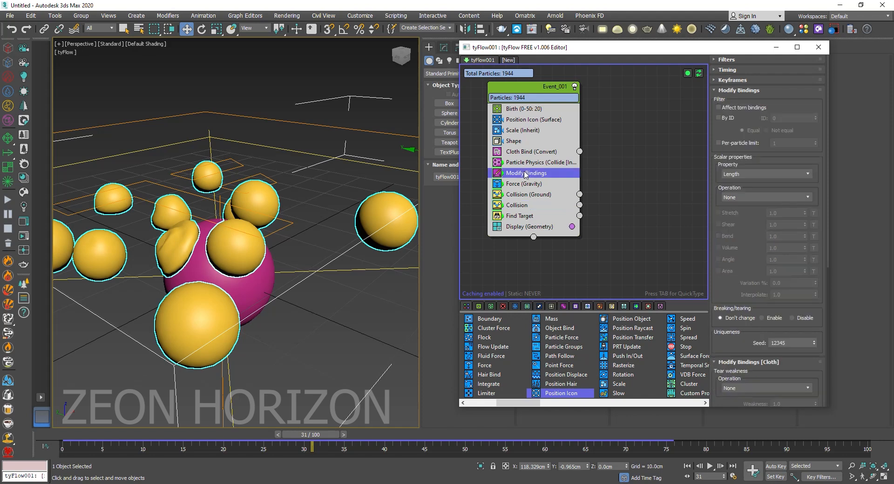
pyautogui.click(516, 163)
pyautogui.moveTo(82, 436); pyautogui.dragTo(506, 474)
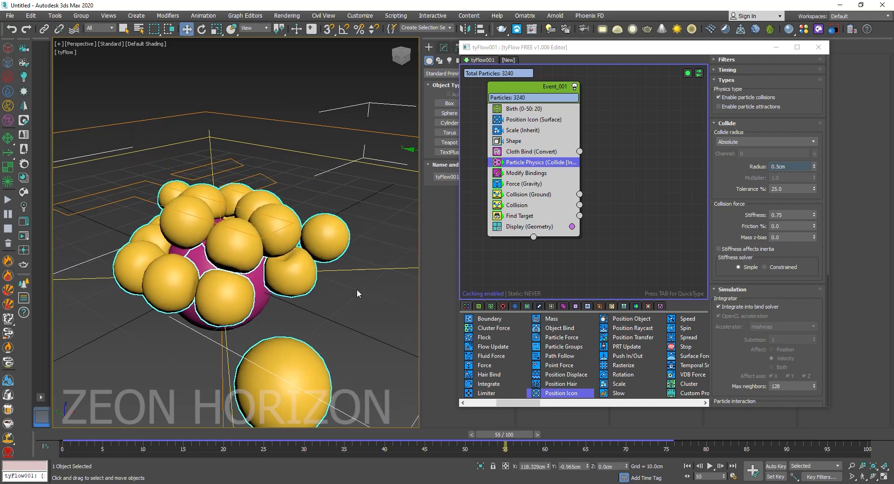
pyautogui.scroll(-5, 363, 297)
pyautogui.moveTo(363, 297); pyautogui.dragTo(340, 303, button='middle')
pyautogui.moveTo(164, 437); pyautogui.dragTo(65, 443)
# Set the Birth operator's end frame to 0, preview the simulation, and return to frame 0
pyautogui.click(187, 29)
pyautogui.click(231, 205)
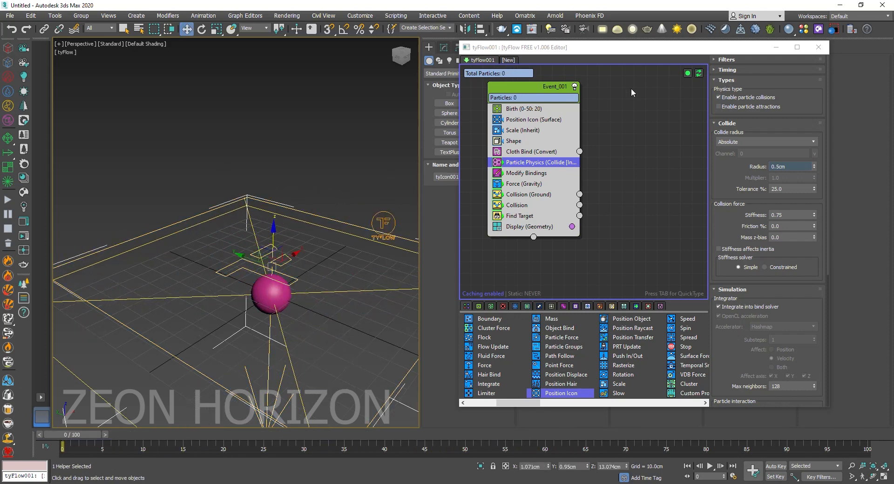
pyautogui.click(549, 111)
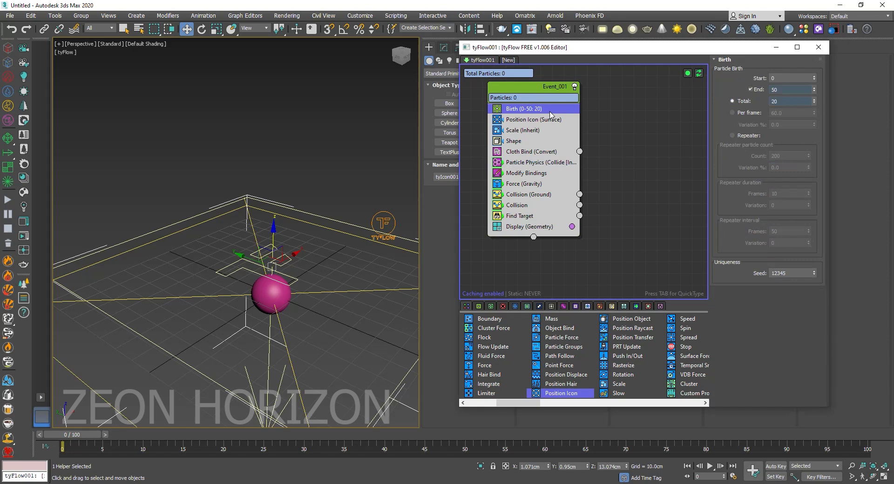
pyautogui.rightClick(814, 92)
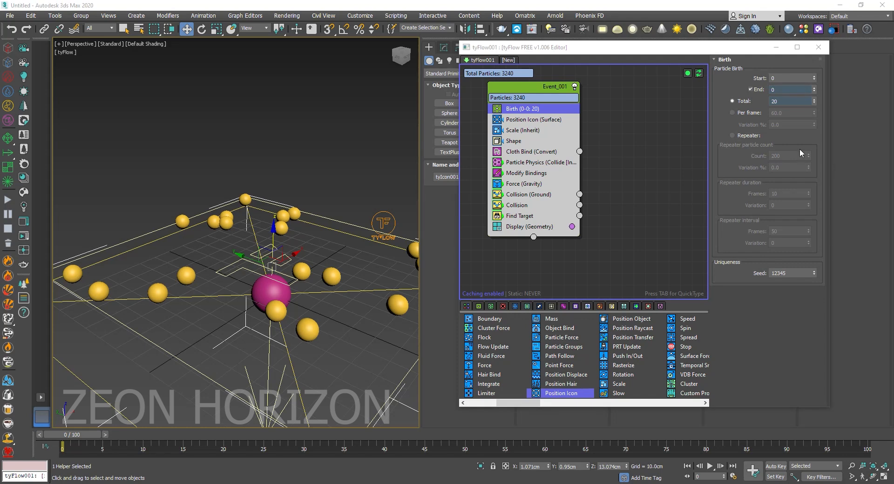
pyautogui.moveTo(731, 51); pyautogui.dragTo(722, 47)
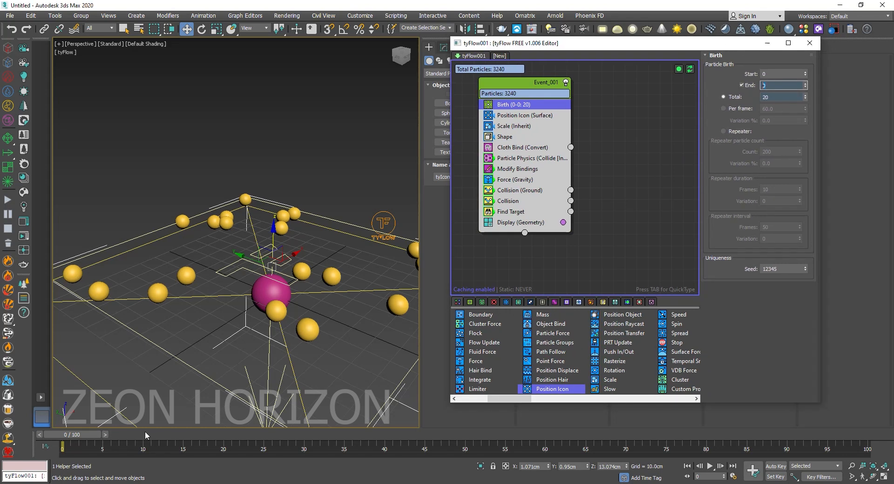
pyautogui.moveTo(240, 302); pyautogui.dragTo(239, 302, button='middle')
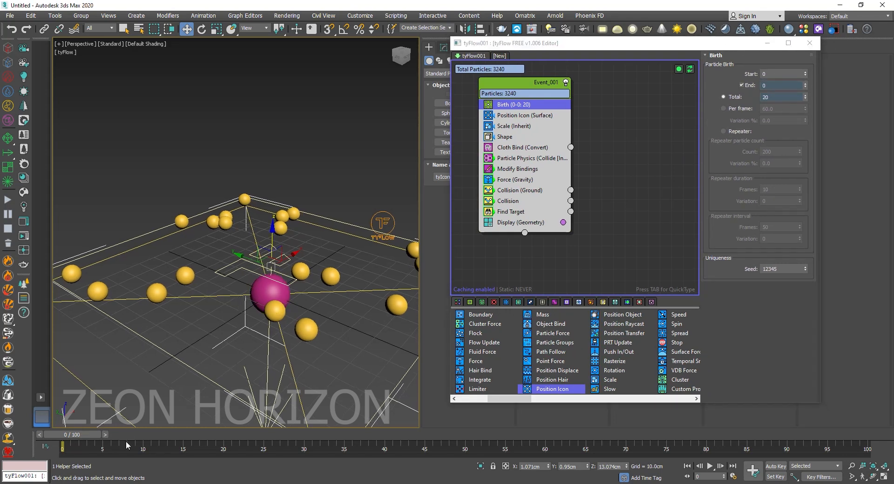
pyautogui.moveTo(76, 437); pyautogui.dragTo(60, 447)
pyautogui.scroll(-2, 325, 240)
pyautogui.moveTo(325, 240); pyautogui.dragTo(246, 252, button='middle')
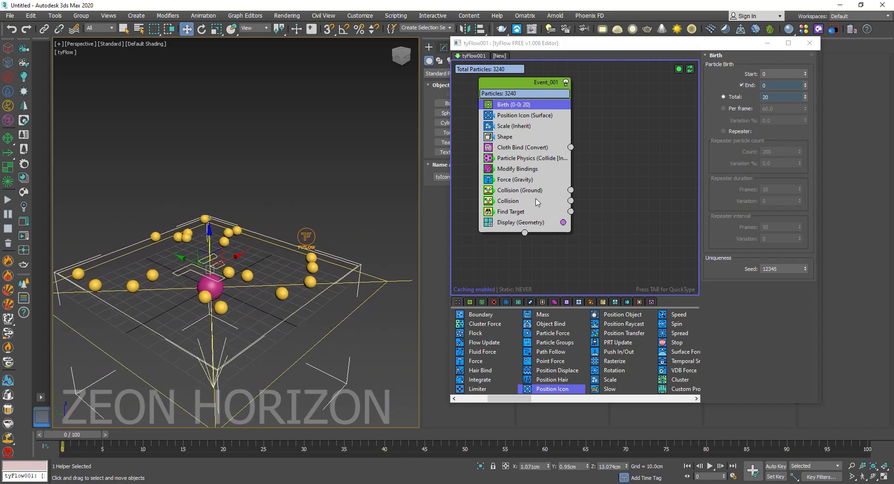
# Set the Find Target operator's velocity to 5 cm and preview the simulation
pyautogui.click(513, 213)
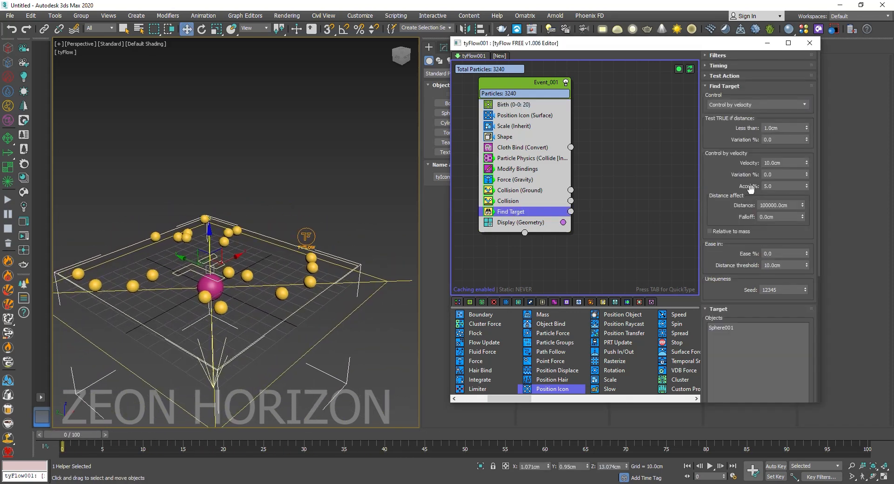
pyautogui.scroll(-2, 723, 222)
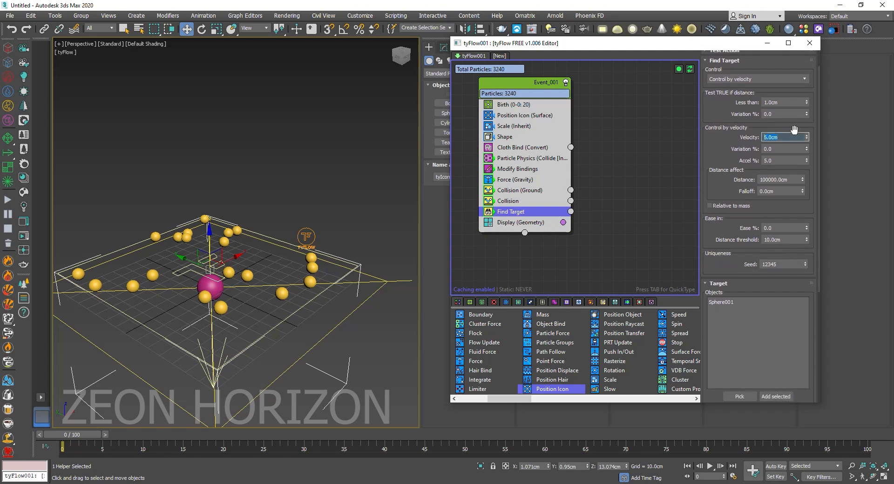
pyautogui.moveTo(85, 441); pyautogui.dragTo(18, 406)
# Insert a Slow operator between Find Target and Display in the event
pyautogui.click(541, 214)
pyautogui.press('Tab')
pyautogui.write('slo')
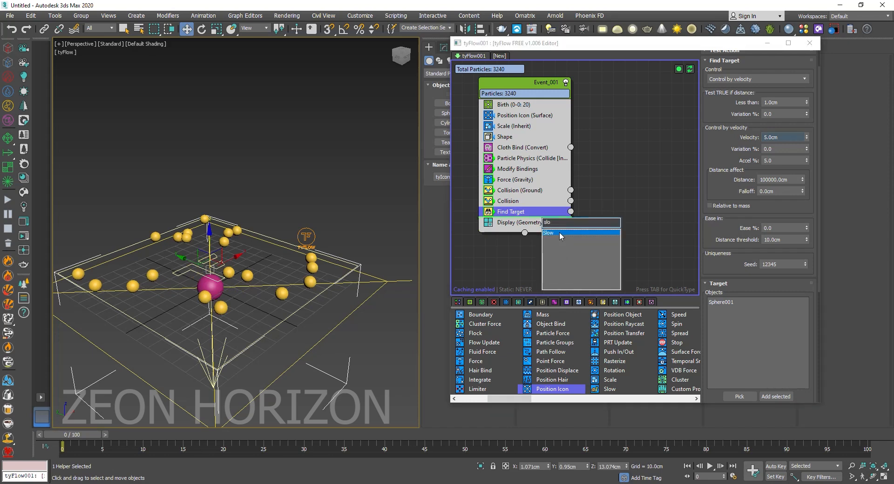
pyautogui.click(560, 232)
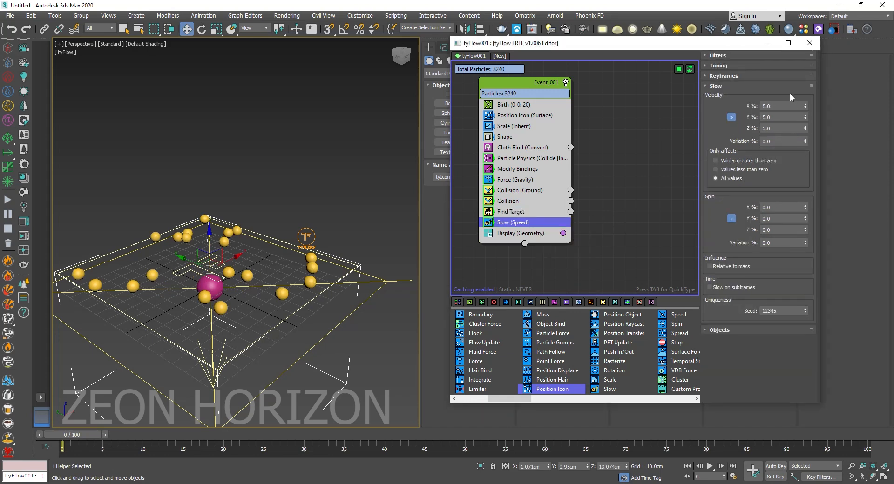
# Try a Slow velocity of 20% on all axes with a preview, and reduce it to 10%
pyautogui.click(787, 105)
pyautogui.write('20')
pyautogui.press('Return')
pyautogui.moveTo(80, 436); pyautogui.dragTo(34, 427)
pyautogui.press('w')
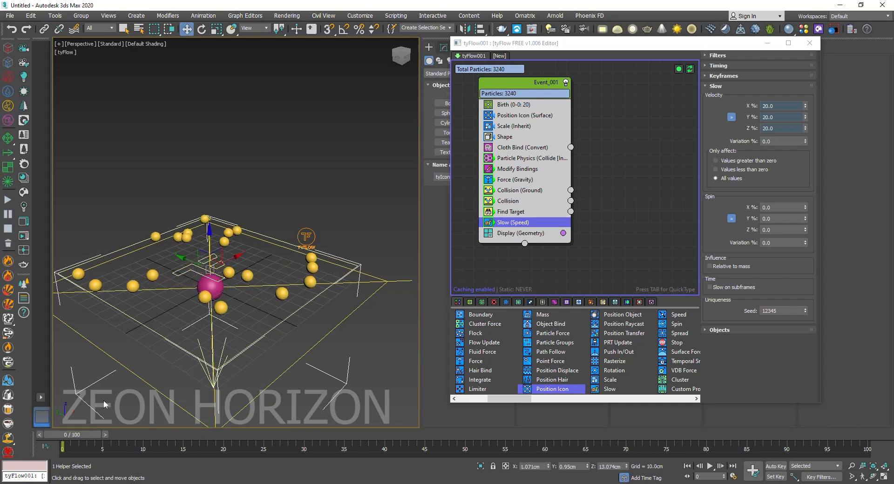
pyautogui.click(785, 105)
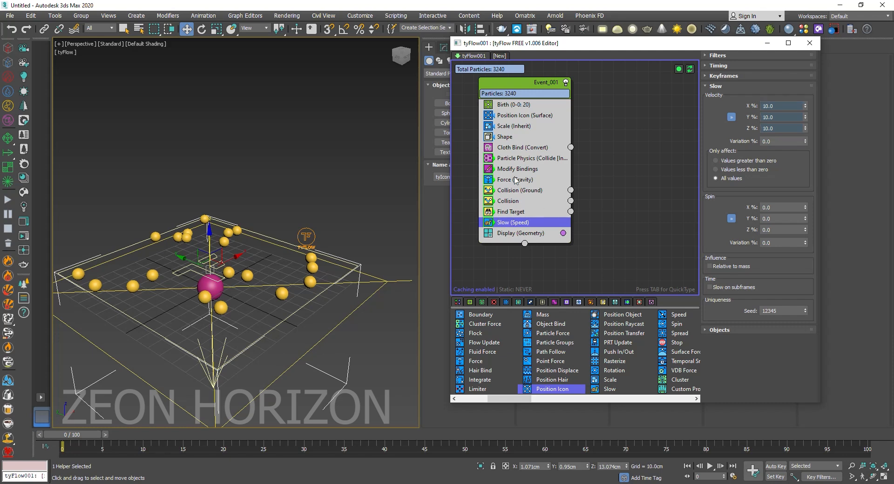
# Set the Birth operator's total particle count to 50
pyautogui.click(524, 105)
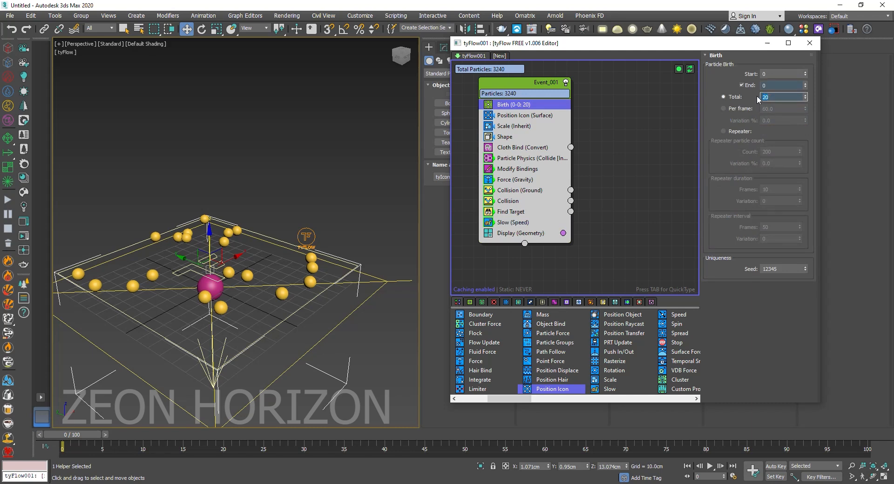
pyautogui.write('50')
pyautogui.press('Return')
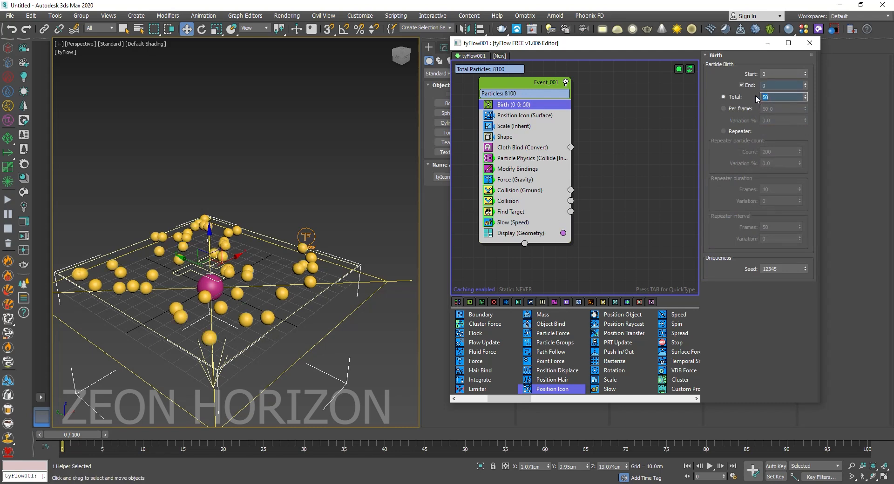
# Preview the simulation through frame 97 and examine the packed balls around the sphere from above
pyautogui.moveTo(72, 442); pyautogui.dragTo(270, 444)
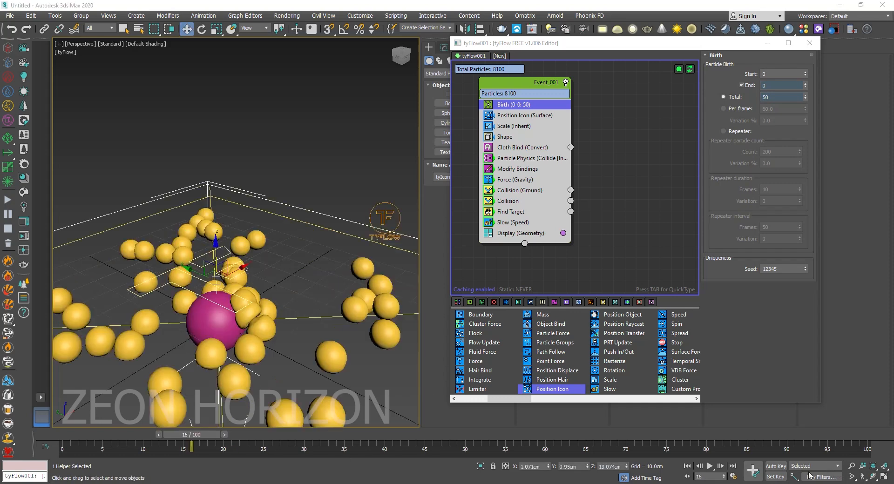
pyautogui.scroll(-5, 280, 318)
pyautogui.scroll(4, 279, 317)
pyautogui.moveTo(95, 437); pyautogui.dragTo(833, 449)
pyautogui.keyDown('alt'); pyautogui.moveTo(146, 328); pyautogui.dragTo(187, 184, button='middle'); pyautogui.keyUp('alt')
pyautogui.scroll(6, 282, 391)
pyautogui.moveTo(282, 391); pyautogui.dragTo(308, 265, button='middle')
pyautogui.scroll(-3, 301, 326)
pyautogui.scroll(3, 263, 326)
pyautogui.moveTo(263, 326); pyautogui.dragTo(233, 347, button='middle')
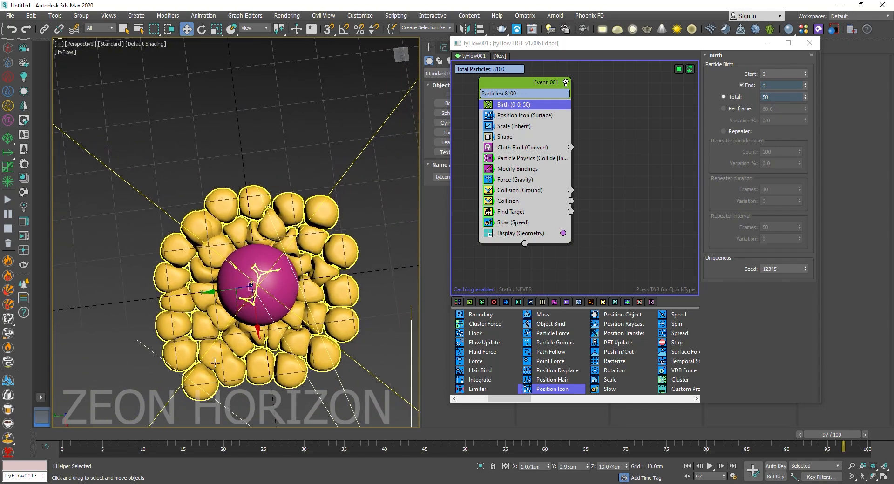
pyautogui.moveTo(60, 436); pyautogui.dragTo(249, 419)
# Set the Slow operator's velocity to 15% on all axes, and preview the simulation with the editor minimized
pyautogui.click(531, 211)
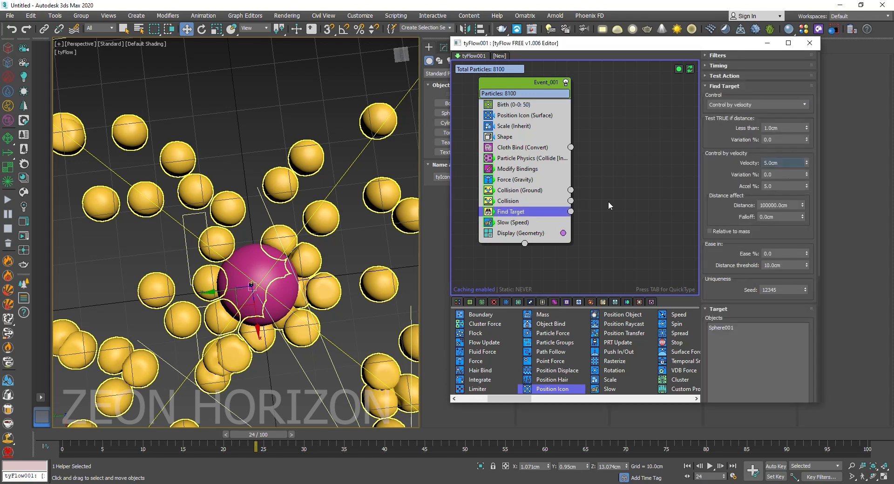
pyautogui.moveTo(721, 257); pyautogui.dragTo(723, 230)
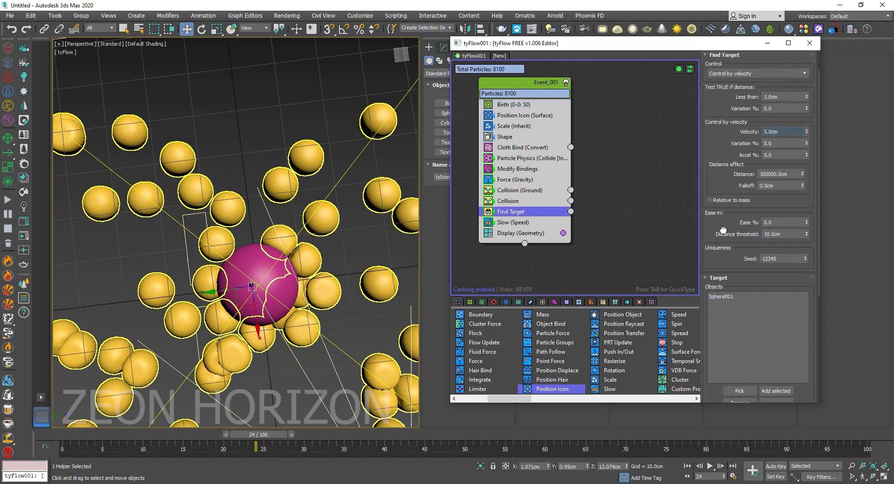
pyautogui.scroll(-8, 723, 230)
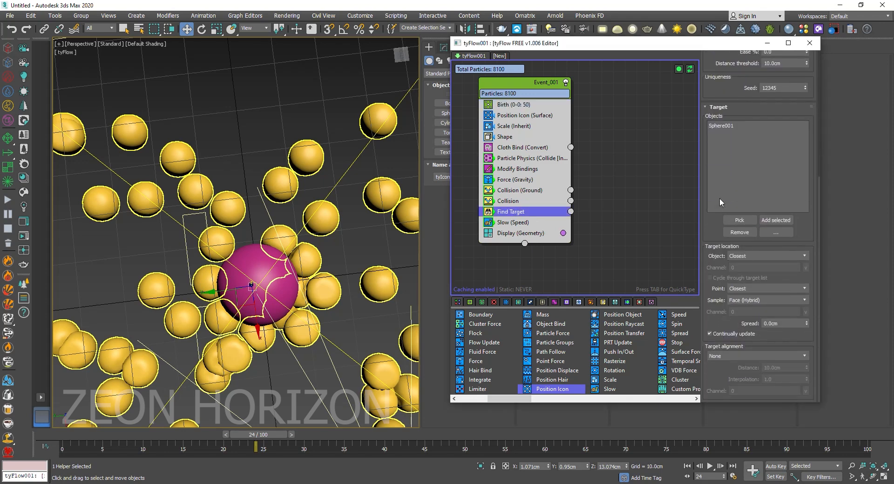
pyautogui.scroll(9, 723, 114)
pyautogui.click(782, 162)
pyautogui.click(561, 223)
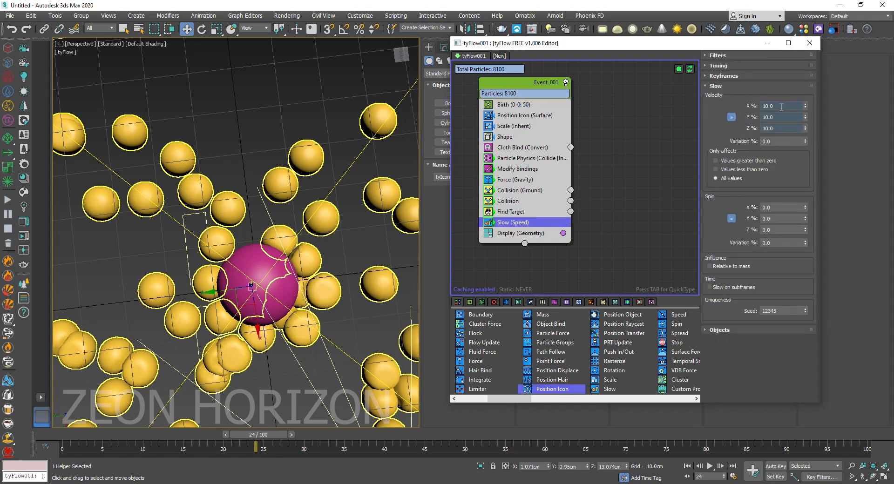
pyautogui.moveTo(797, 106); pyautogui.dragTo(747, 106)
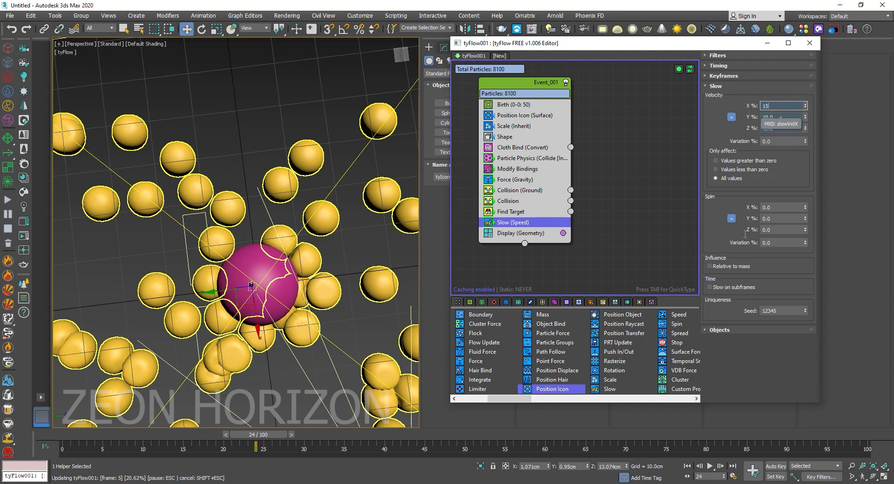
pyautogui.press('Return')
pyautogui.click(768, 42)
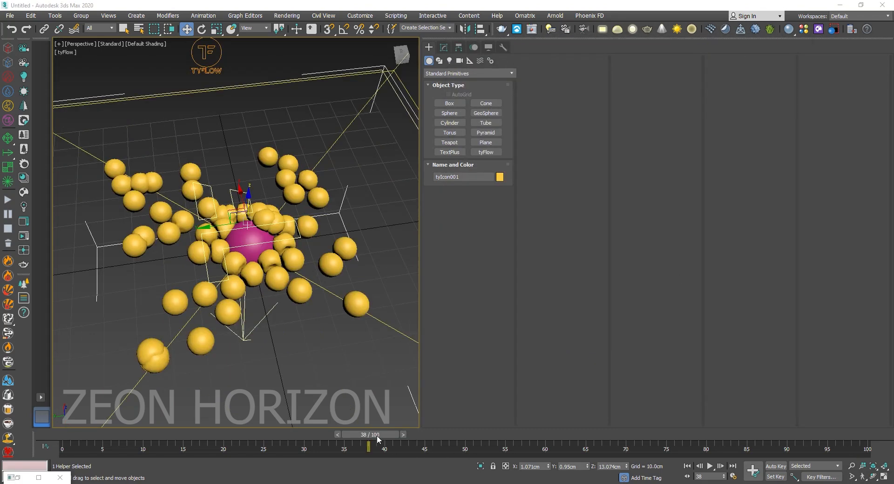
pyautogui.moveTo(377, 437); pyautogui.dragTo(273, 422)
# Select the tyFlow object and add a Relax modifier to it
pyautogui.click(290, 244)
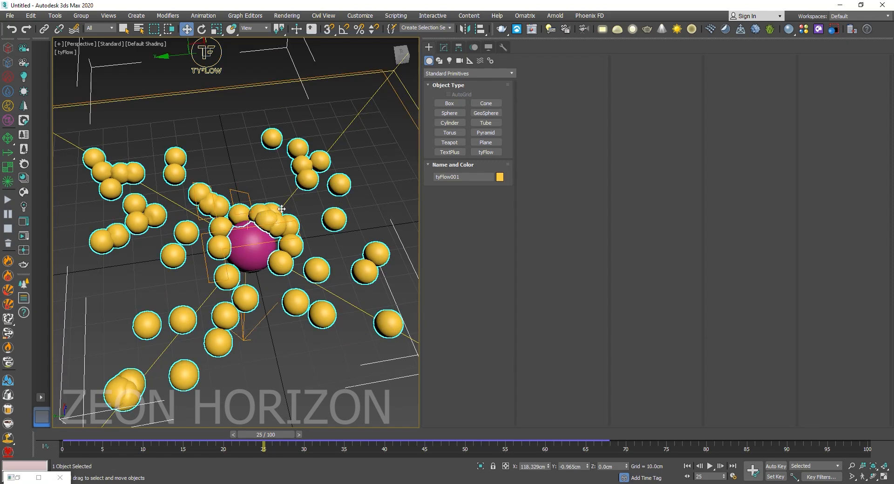
pyautogui.click(444, 47)
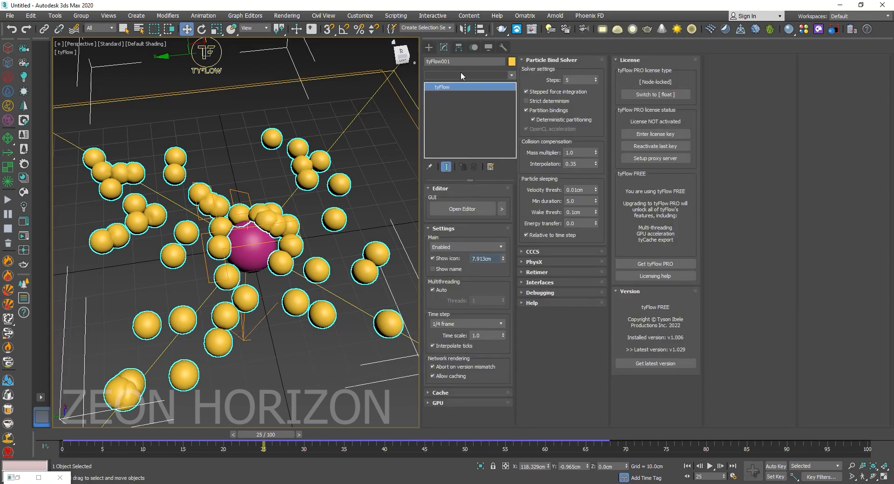
pyautogui.click(460, 71)
pyautogui.press('r')
pyautogui.click(460, 84)
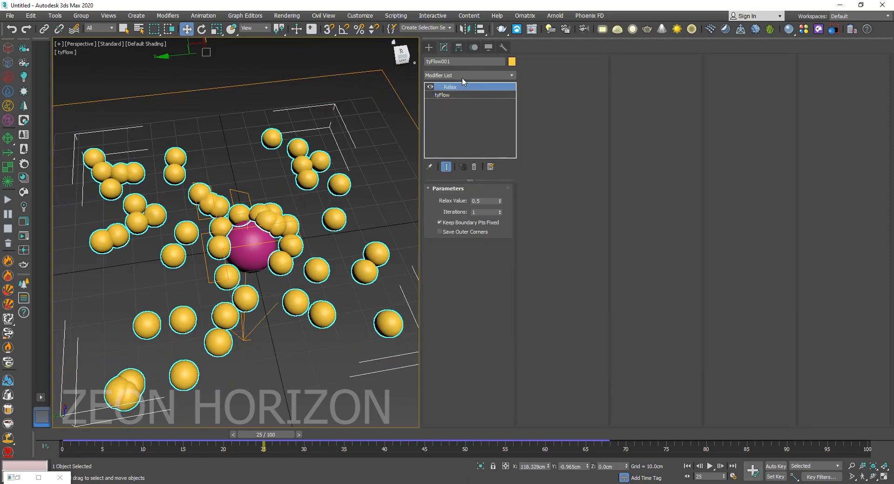
# Add a TurboSmooth modifier above Relax and preview the smoothed balls at frame 33
pyautogui.click(465, 74)
pyautogui.press('t')
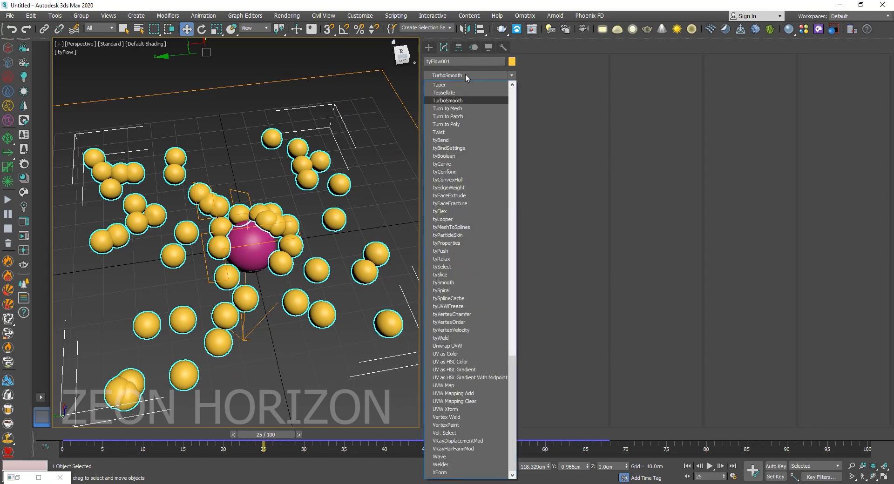
pyautogui.click(457, 100)
pyautogui.moveTo(81, 438); pyautogui.dragTo(326, 436)
pyautogui.scroll(4, 129, 374)
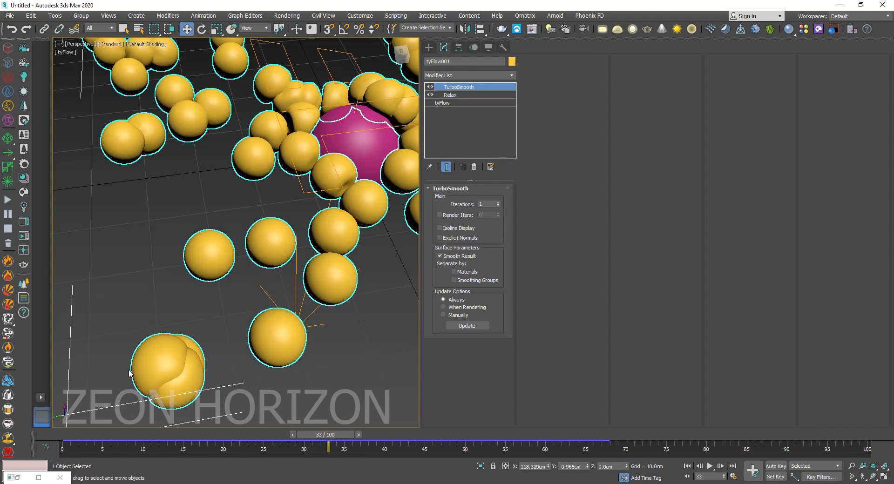
# Examine the overlapping balls from several angles and step back to an early frame of the simulation
pyautogui.keyDown('alt'); pyautogui.moveTo(129, 374); pyautogui.dragTo(212, 361, button='middle'); pyautogui.keyUp('alt')
pyautogui.scroll(-2, 219, 323)
pyautogui.keyDown('alt'); pyautogui.moveTo(219, 322); pyautogui.dragTo(298, 317, button='middle'); pyautogui.keyUp('alt')
pyautogui.keyDown('alt'); pyautogui.moveTo(309, 180); pyautogui.dragTo(280, 259, button='middle'); pyautogui.keyUp('alt')
pyautogui.moveTo(281, 258); pyautogui.dragTo(262, 203, button='middle')
pyautogui.scroll(-3, 231, 151)
pyautogui.moveTo(230, 152); pyautogui.dragTo(229, 296, button='middle')
pyautogui.moveTo(72, 438); pyautogui.dragTo(102, 447)
# Insert a Fuse operator below Shape in the tyFlow event
pyautogui.click(17, 478)
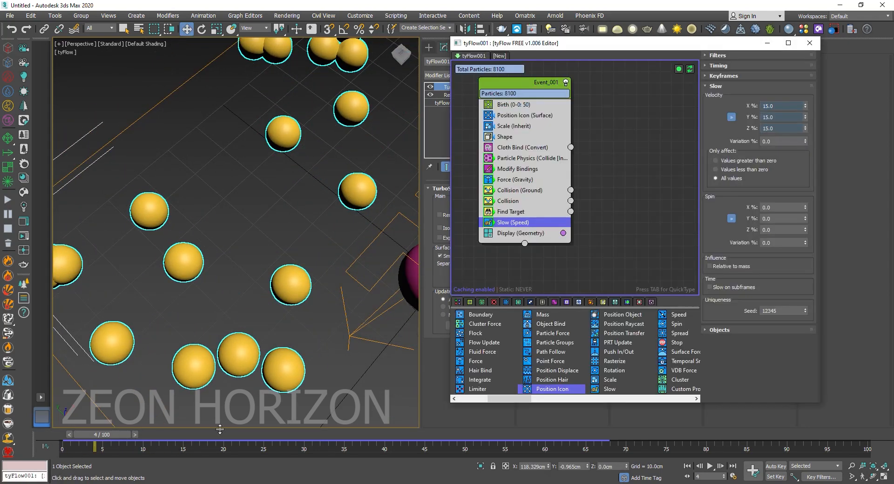
pyautogui.click(548, 116)
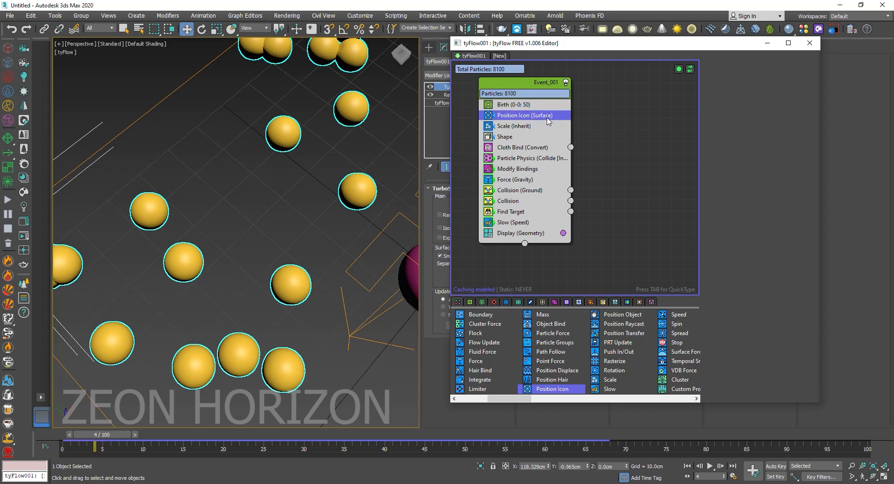
pyautogui.click(513, 139)
pyautogui.press('Tab')
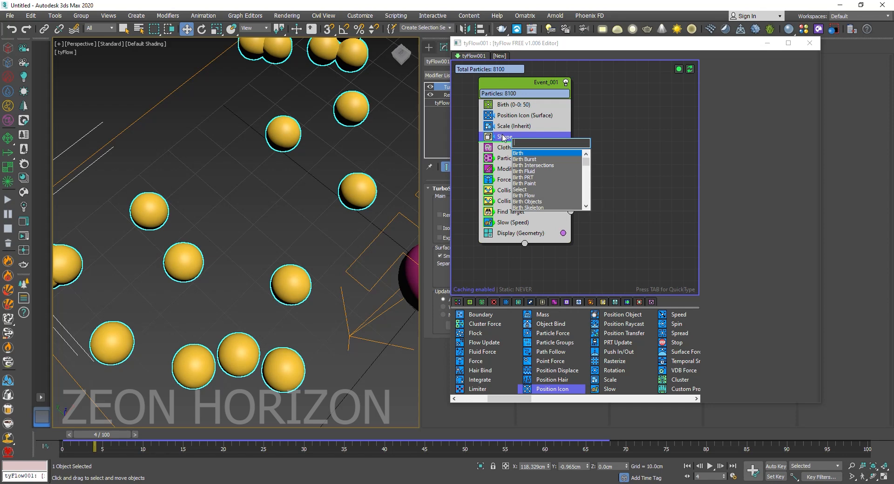
pyautogui.write('fu')
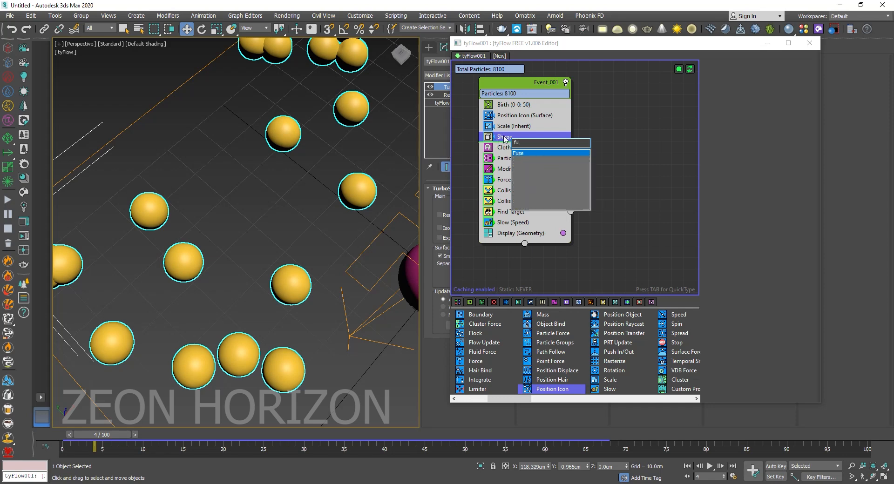
pyautogui.write('se')
pyautogui.click(540, 156)
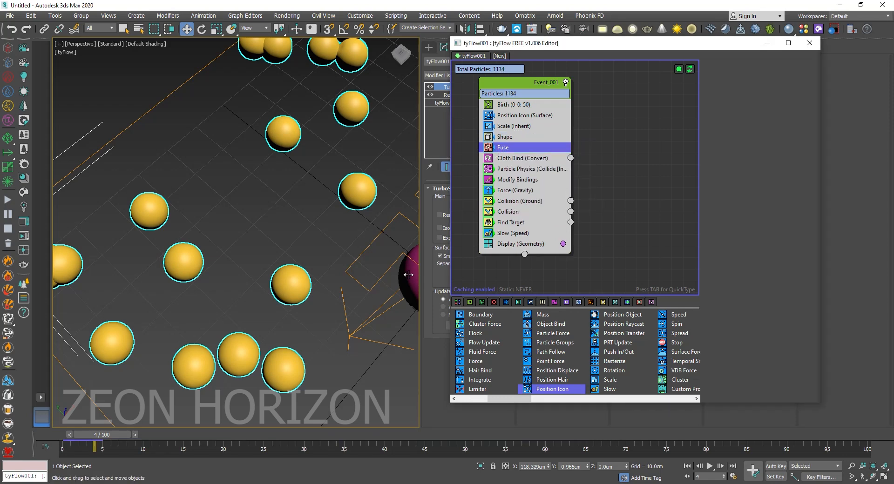
# Test Fuse radii of 1 cm and 5 cm at frame 6, and settle on an absolute radius of 4 cm
pyautogui.moveTo(596, 38); pyautogui.dragTo(597, 31)
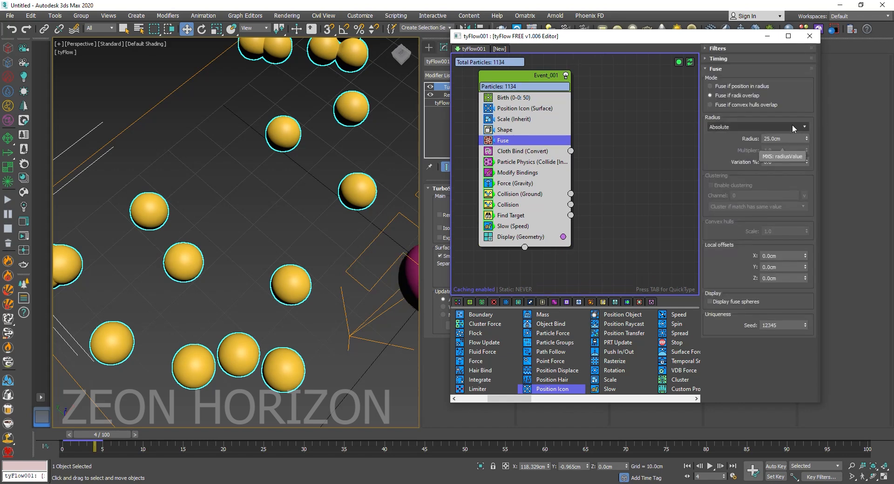
pyautogui.scroll(-4, 274, 205)
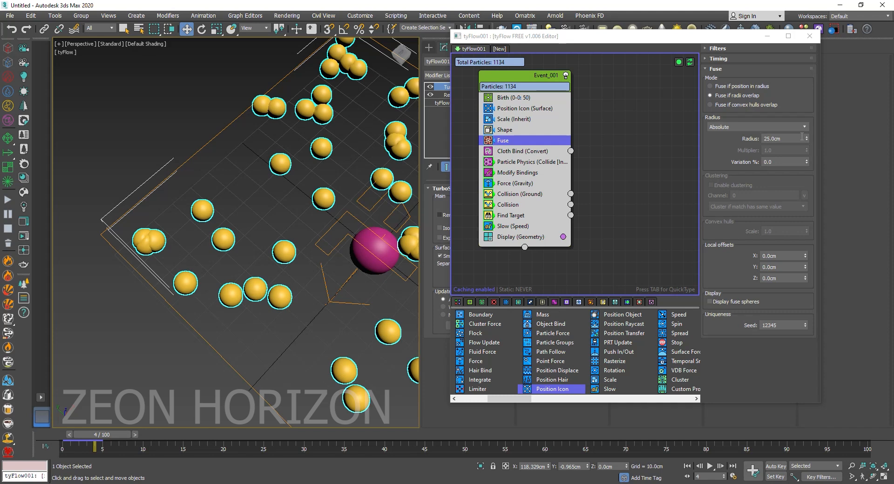
pyautogui.moveTo(100, 435); pyautogui.dragTo(126, 433)
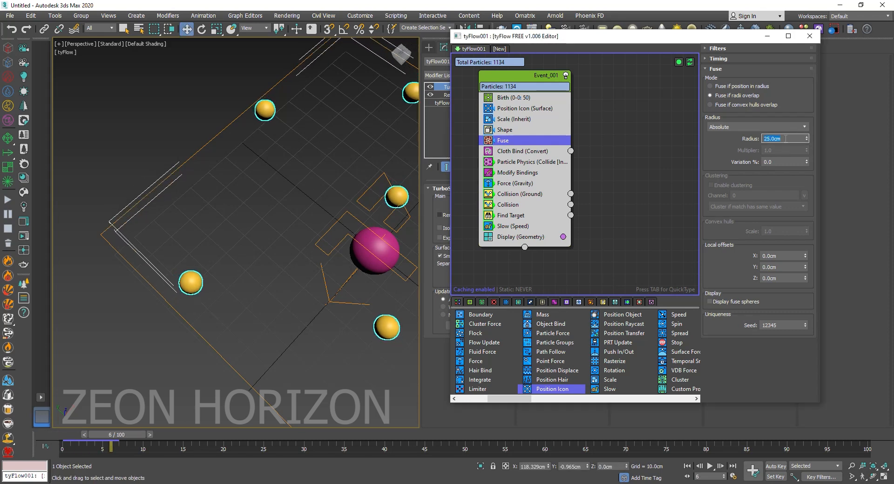
pyautogui.press('Return')
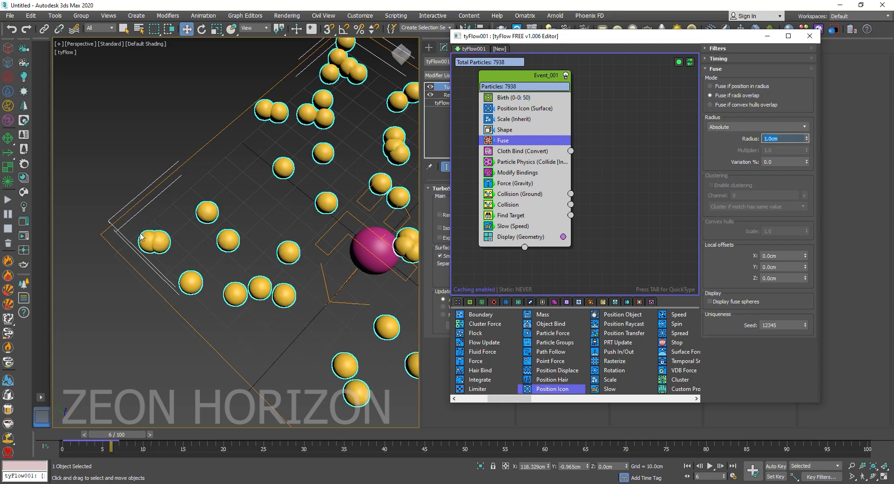
pyautogui.write('5')
pyautogui.press('Return')
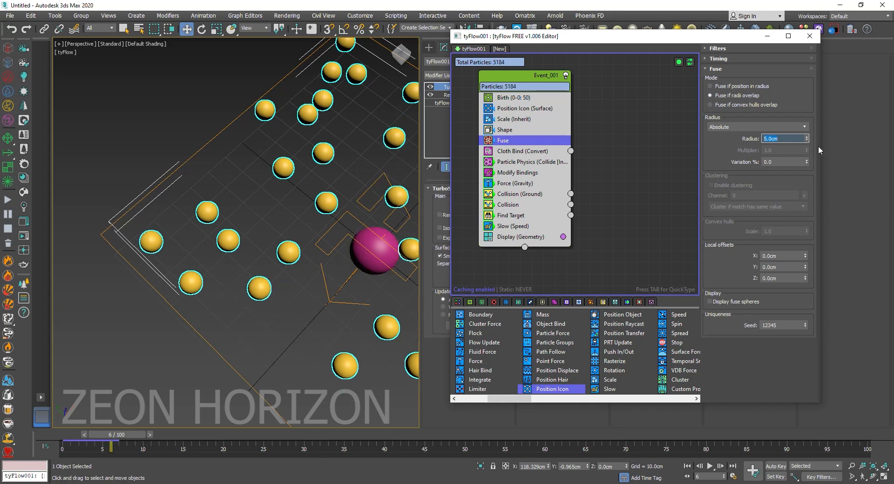
pyautogui.write('4')
pyautogui.press('Return')
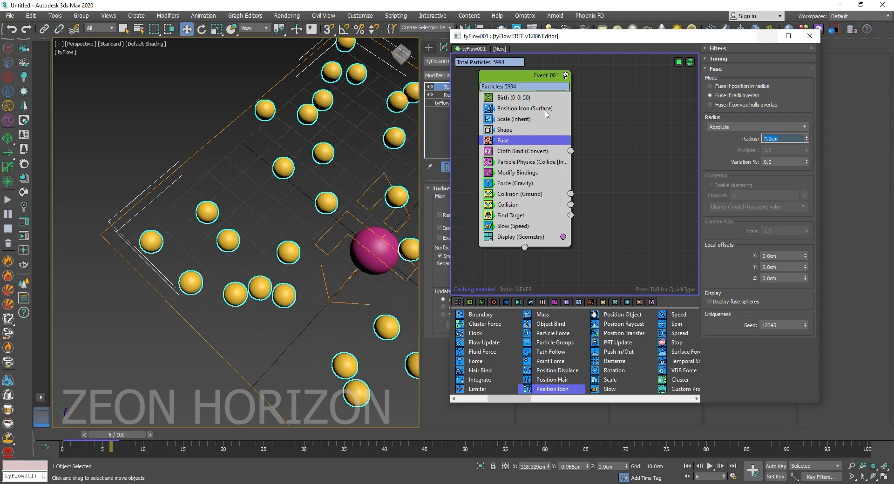
# Enlarge the perspective viewport with the tyFlow editor minimized, preview frame 100, and return to frame 0
pyautogui.click(768, 35)
pyautogui.moveTo(258, 241); pyautogui.dragTo(187, 263, button='middle')
pyautogui.moveTo(421, 300); pyautogui.dragTo(791, 298)
pyautogui.moveTo(505, 295); pyautogui.dragTo(415, 171, button='middle')
pyautogui.scroll(-4, 384, 221)
pyautogui.moveTo(383, 221); pyautogui.dragTo(326, 242, button='middle')
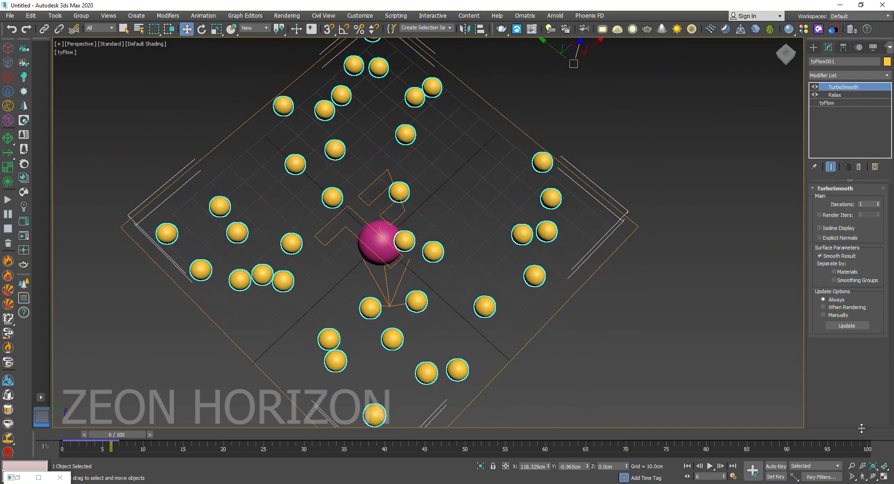
pyautogui.click(867, 435)
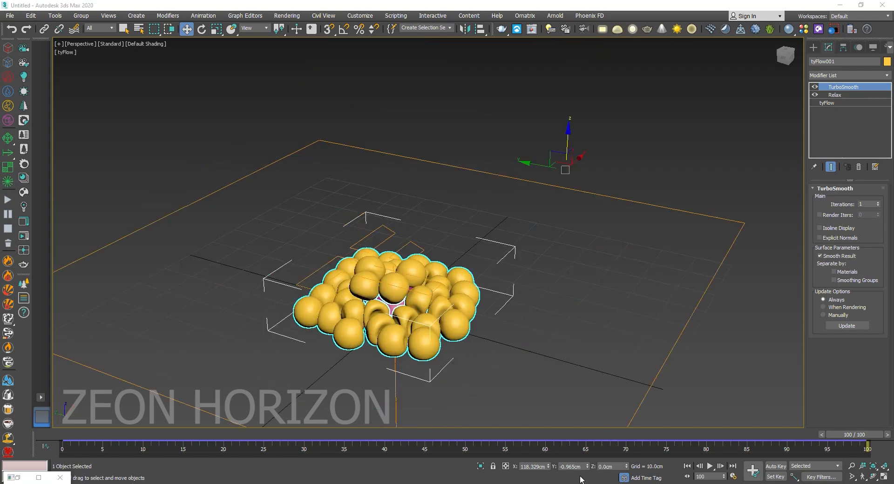
pyautogui.moveTo(70, 436)
pyautogui.mouseDown()
pyautogui.moveTo(433, 447)
pyautogui.moveTo(610, 480)
pyautogui.moveTo(843, 435)
pyautogui.moveTo(61, 436)
pyautogui.mouseUp()
# Create a teapot primitive on the grid behind the pink sphere
pyautogui.press('w')
pyautogui.click(394, 310)
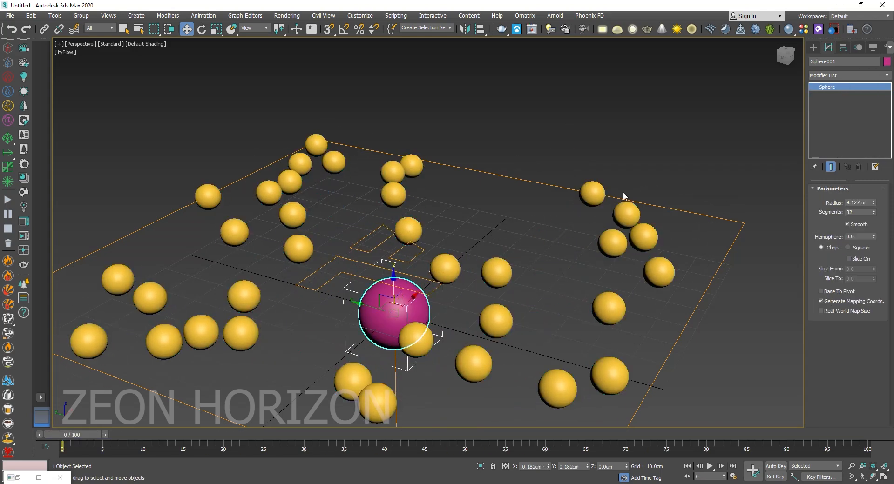
pyautogui.click(813, 47)
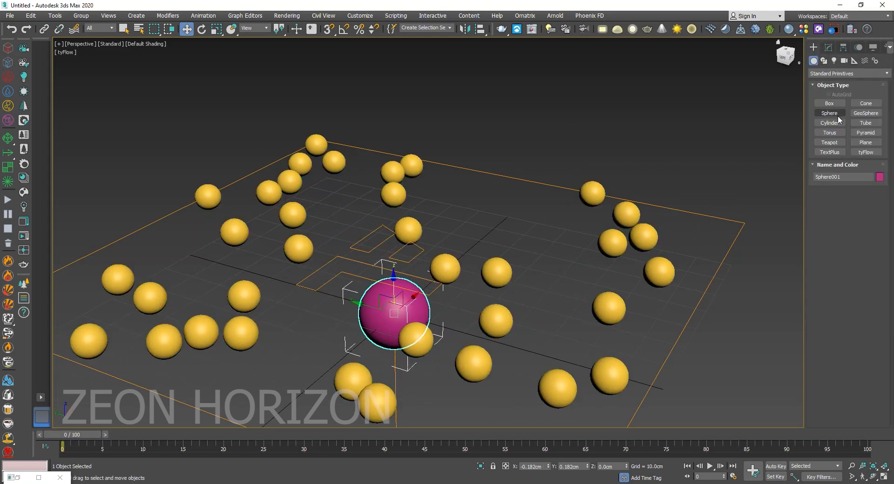
pyautogui.click(830, 143)
pyautogui.moveTo(533, 242); pyautogui.dragTo(544, 266)
pyautogui.rightClick(544, 265)
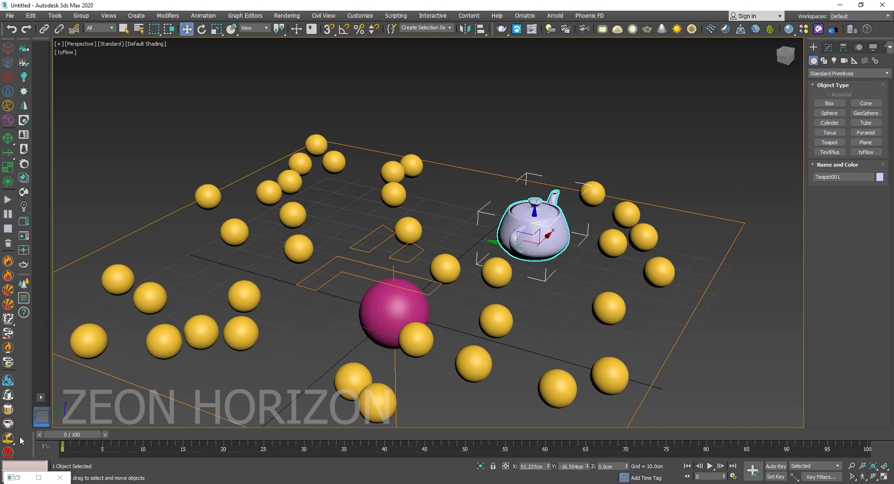
# Replace Sphere001 with Teapot001 as the collider in the second Collision operator
pyautogui.click(19, 481)
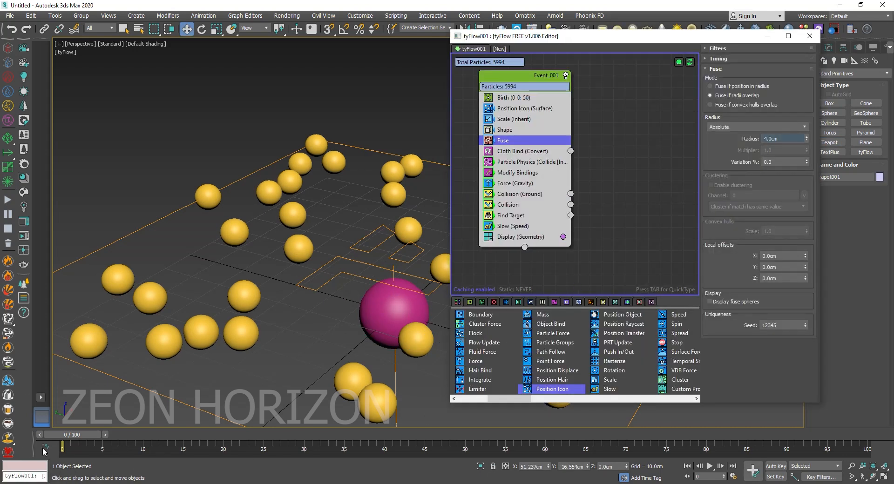
pyautogui.click(495, 205)
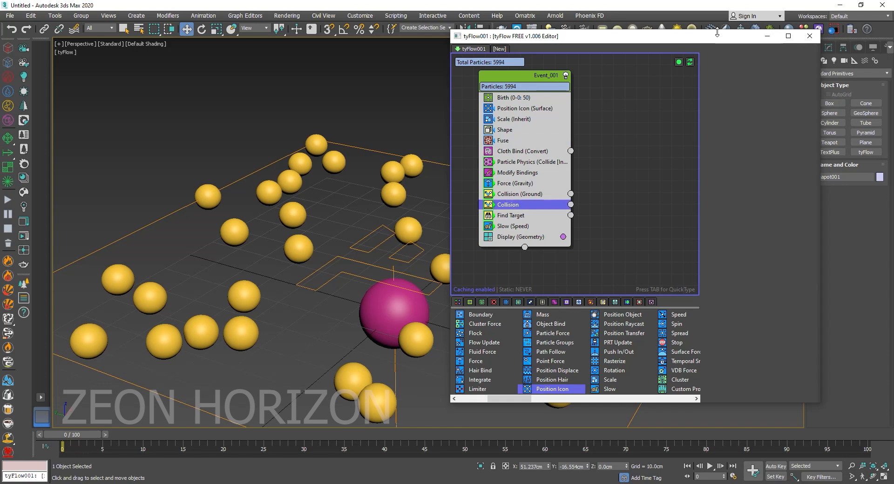
pyautogui.moveTo(718, 33); pyautogui.dragTo(718, 30)
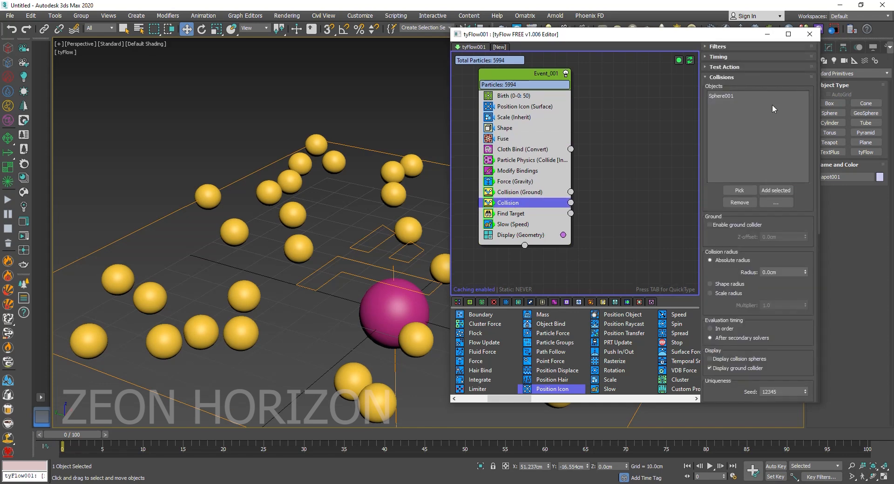
pyautogui.click(753, 97)
pyautogui.moveTo(677, 34); pyautogui.dragTo(226, 12)
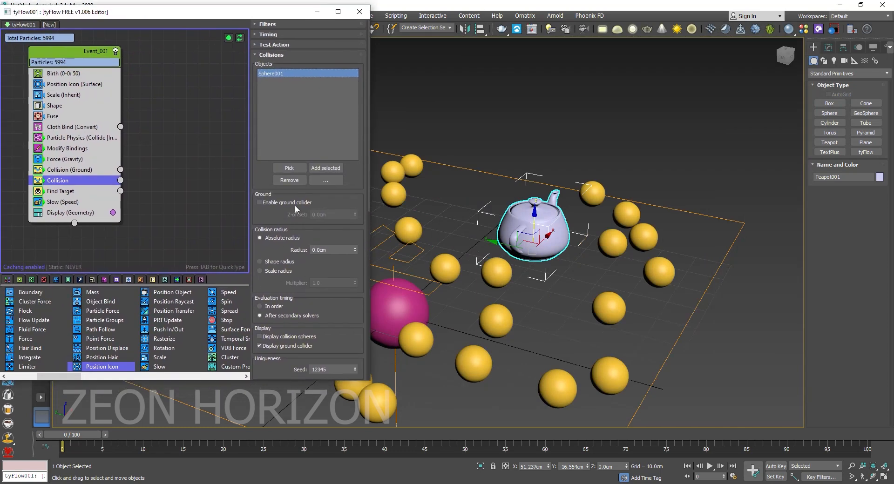
pyautogui.click(290, 181)
pyautogui.click(292, 167)
pyautogui.click(524, 233)
pyautogui.click(317, 12)
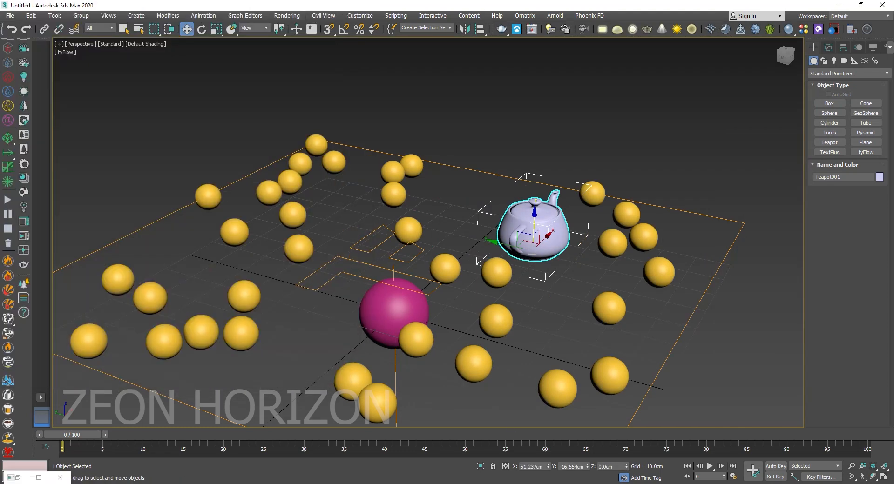
# Preview how the balls move relative to the teapot up to frame 22
pyautogui.click(866, 434)
pyautogui.moveTo(72, 437); pyautogui.dragTo(199, 429)
pyautogui.press('w')
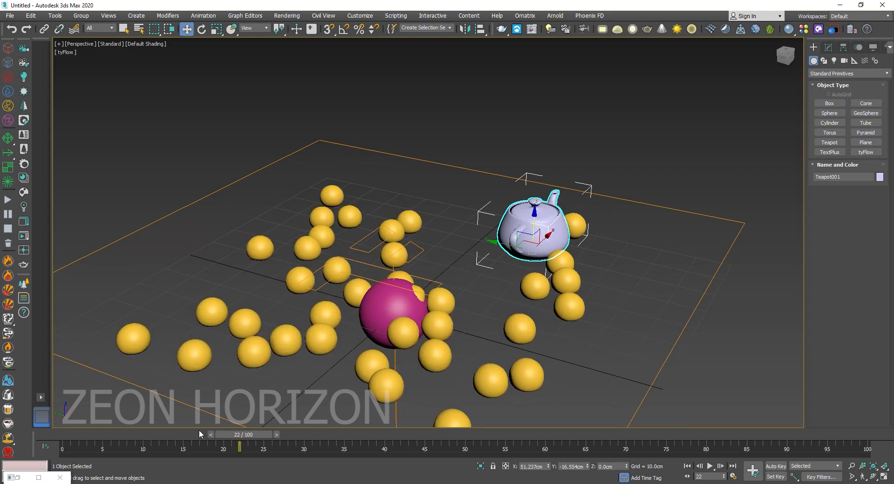
# Replace Sphere001 with Teapot001 as the target object of the Find Target operator at frame 0
pyautogui.click(18, 479)
pyautogui.click(67, 196)
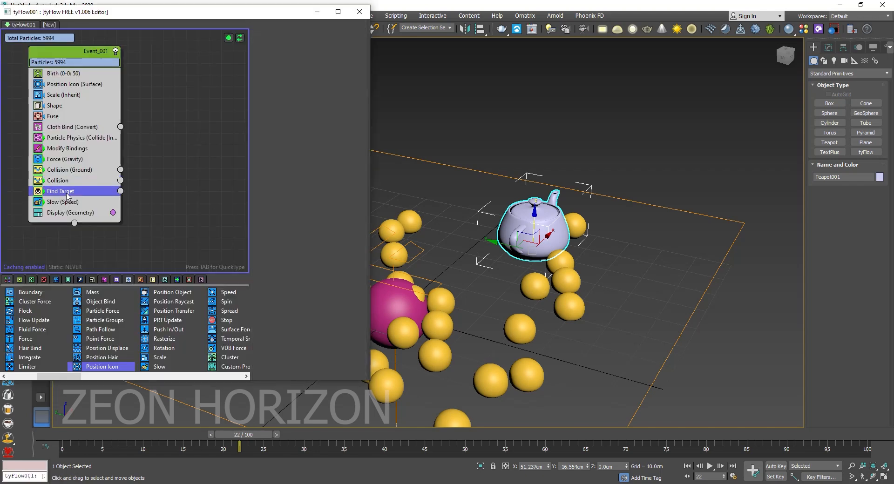
pyautogui.moveTo(164, 7); pyautogui.dragTo(165, 10)
pyautogui.scroll(-3, 286, 282)
pyautogui.press('Home')
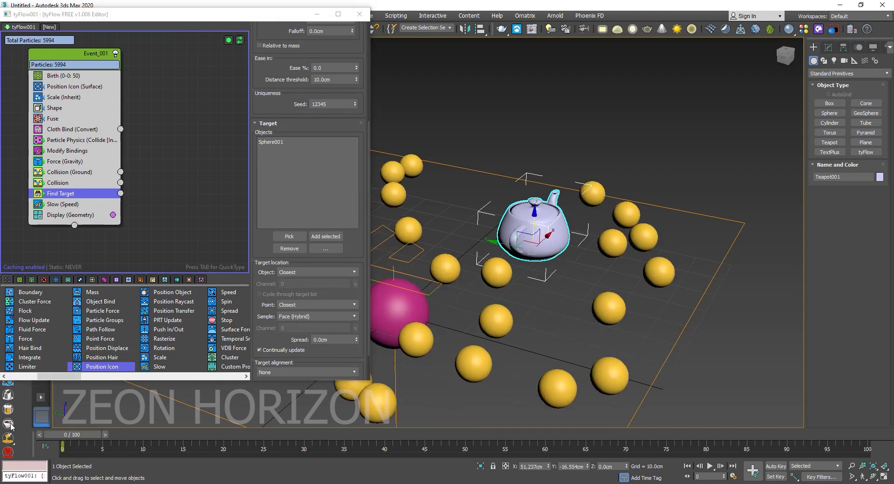
pyautogui.click(285, 142)
pyautogui.click(287, 249)
pyautogui.click(289, 237)
pyautogui.click(551, 230)
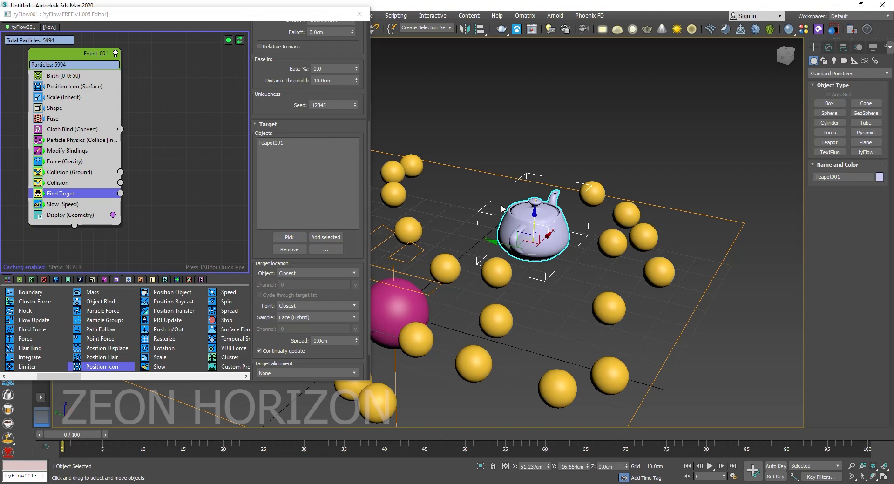
# Hide the pink sphere in the viewport with the tyFlow editor minimized
pyautogui.click(317, 14)
pyautogui.click(381, 296)
pyautogui.rightClick(380, 296)
pyautogui.click(396, 259)
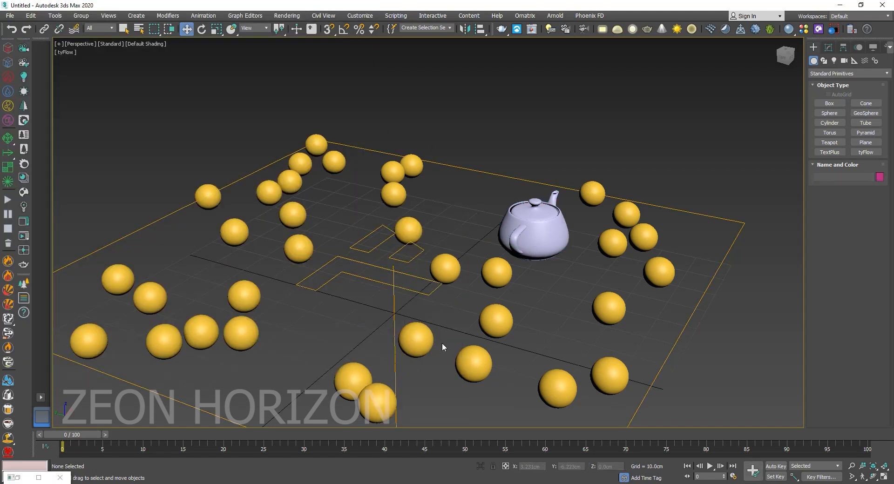
# Advance the simulation to frame 94 and examine the balls packed around the teapot up close
pyautogui.moveTo(869, 435); pyautogui.dragTo(821, 473)
pyautogui.moveTo(461, 232); pyautogui.dragTo(451, 280, button='middle')
pyautogui.scroll(5, 577, 339)
pyautogui.keyDown('alt'); pyautogui.moveTo(577, 339); pyautogui.dragTo(451, 337, button='middle'); pyautogui.keyUp('alt')
pyautogui.scroll(-5, 480, 344)
pyautogui.scroll(5, 451, 336)
pyautogui.click(434, 298)
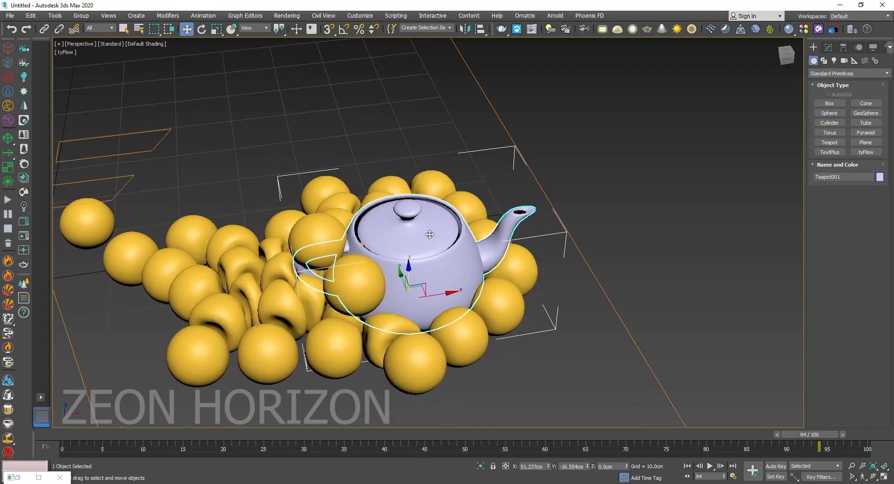
# Return to frame 7 and replay the balls gathering around the teapot with the whole emitter area in view
pyautogui.moveTo(809, 435); pyautogui.dragTo(118, 433)
pyautogui.press('w')
pyautogui.scroll(-5, 180, 273)
pyautogui.moveTo(200, 273); pyautogui.dragTo(472, 281, button='middle')
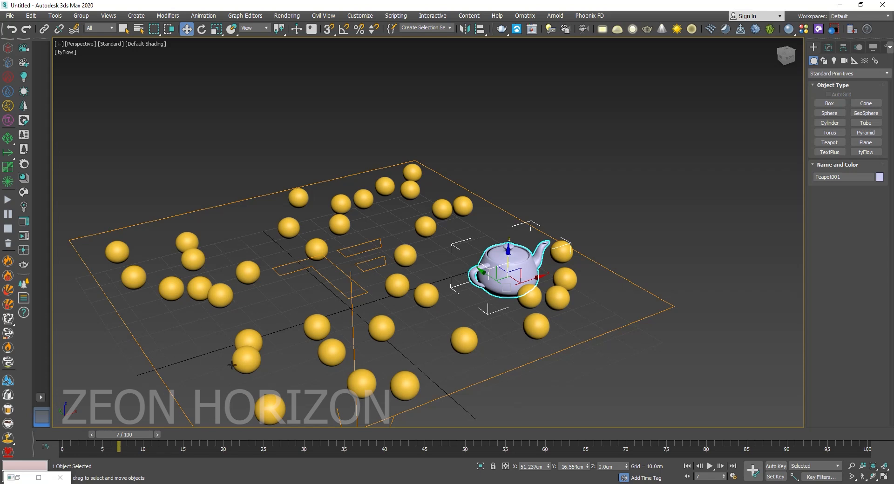
pyautogui.moveTo(145, 434); pyautogui.dragTo(460, 398)
pyautogui.press('w')
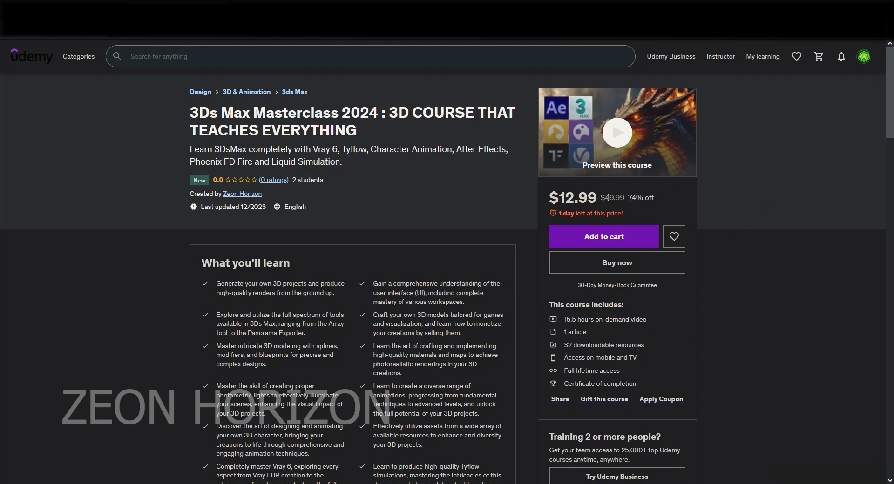
# Switch to the 3Ds Max Masterclass 2024 page on Udemy, check the price, and expand the full curriculum
pyautogui.moveTo(564, 198); pyautogui.dragTo(628, 200)
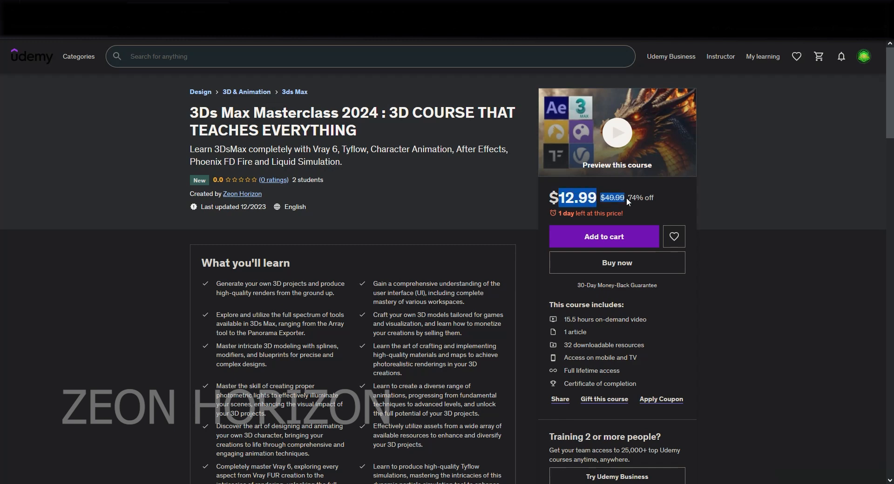
pyautogui.click(729, 195)
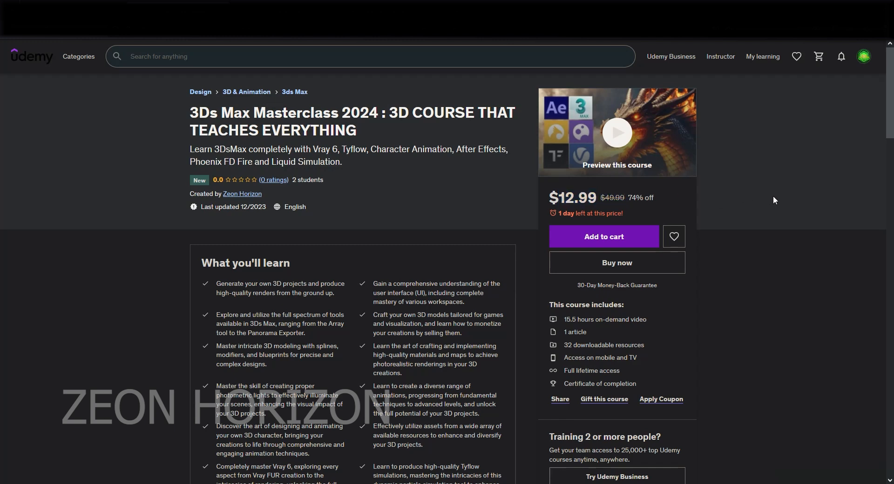
pyautogui.scroll(-15, 747, 196)
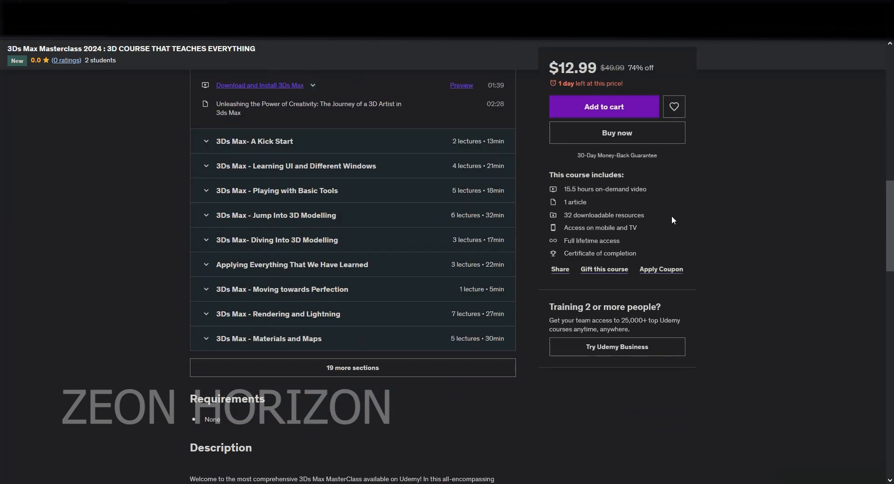
pyautogui.scroll(-4, 700, 217)
pyautogui.scroll(4, 701, 220)
pyautogui.click(354, 369)
# Read through the course's section list from the 3ds Max basics to the final project section
pyautogui.scroll(-9, 358, 313)
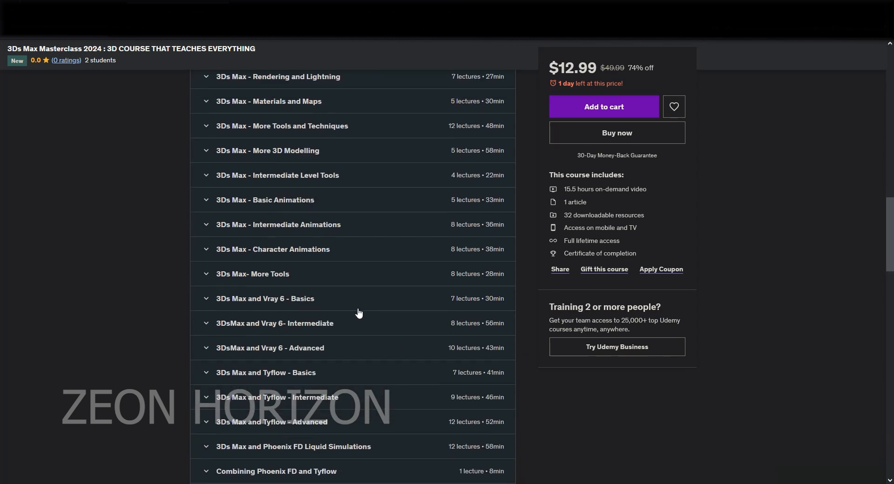
pyautogui.scroll(10, 355, 345)
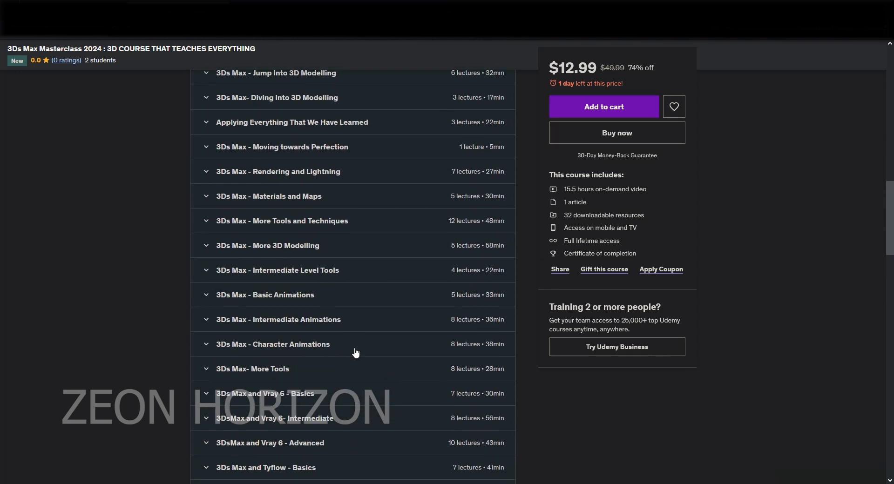
pyautogui.scroll(-4, 281, 228)
pyautogui.scroll(-3, 284, 221)
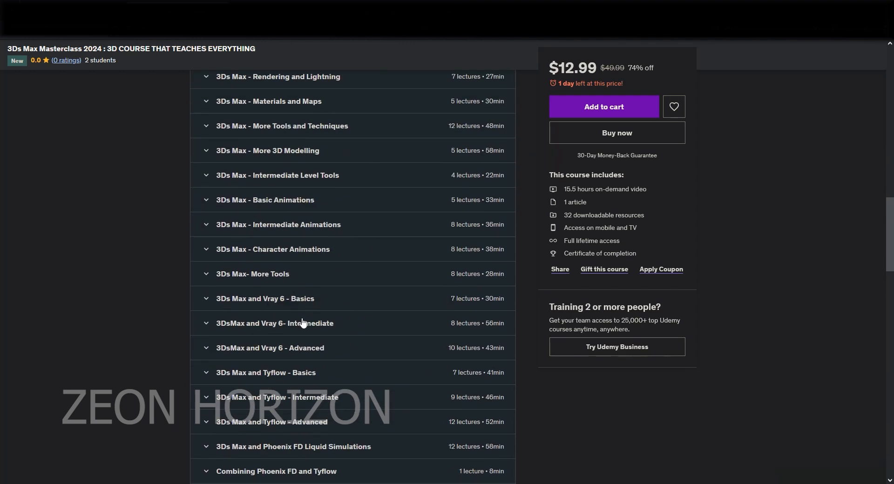
pyautogui.scroll(-2, 303, 326)
pyautogui.scroll(-2, 326, 354)
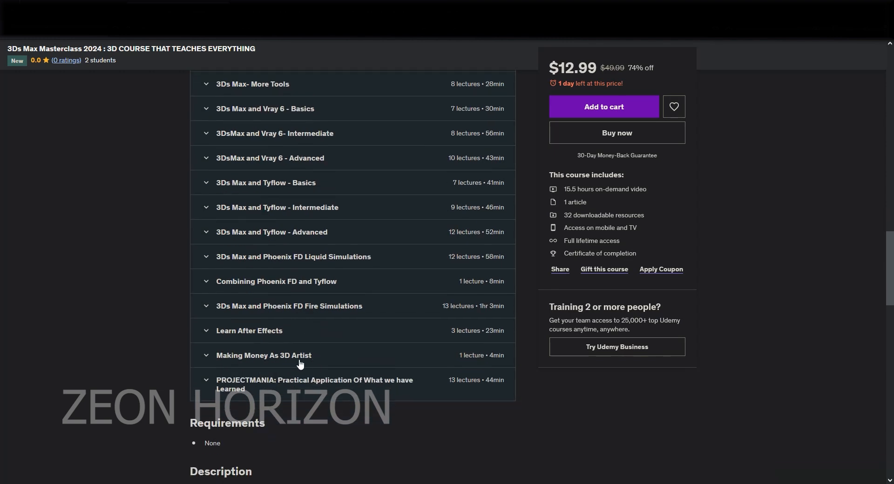
pyautogui.scroll(-3, 347, 345)
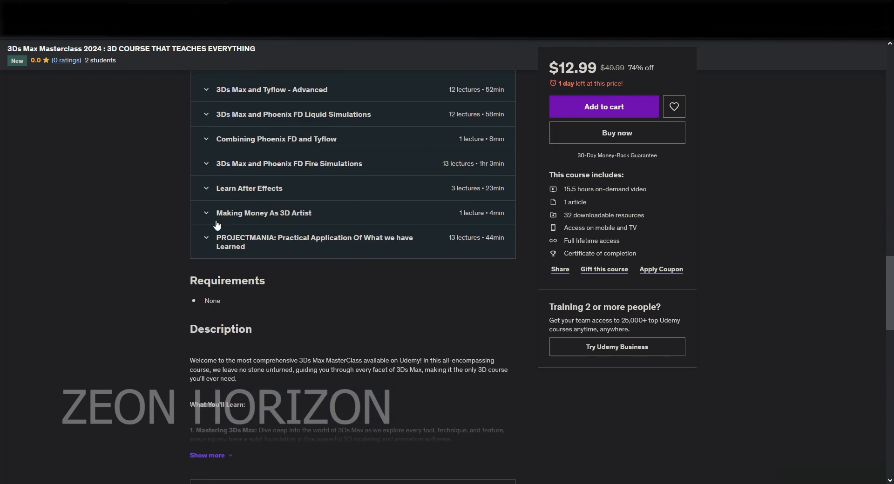
pyautogui.scroll(-5, 347, 214)
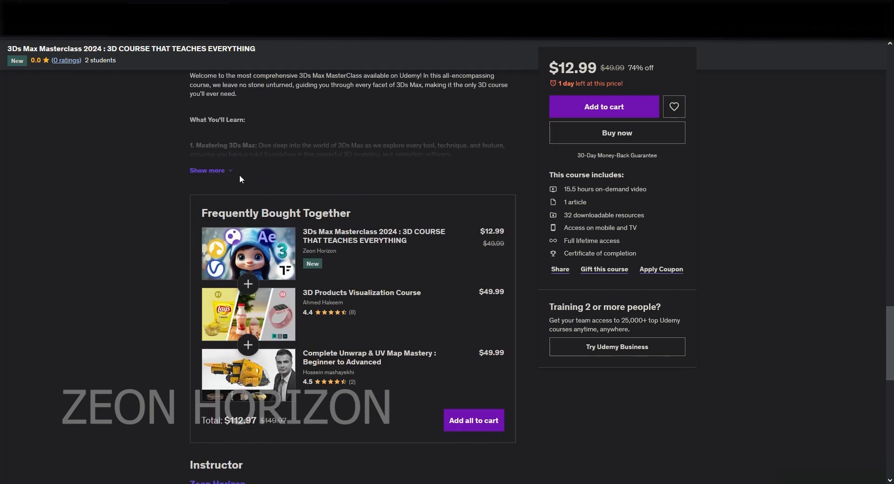
# Expand and skim the course description, and open the course preview video
pyautogui.click(210, 169)
pyautogui.scroll(-5, 519, 219)
pyautogui.scroll(10, 434, 236)
pyautogui.scroll(15, 435, 236)
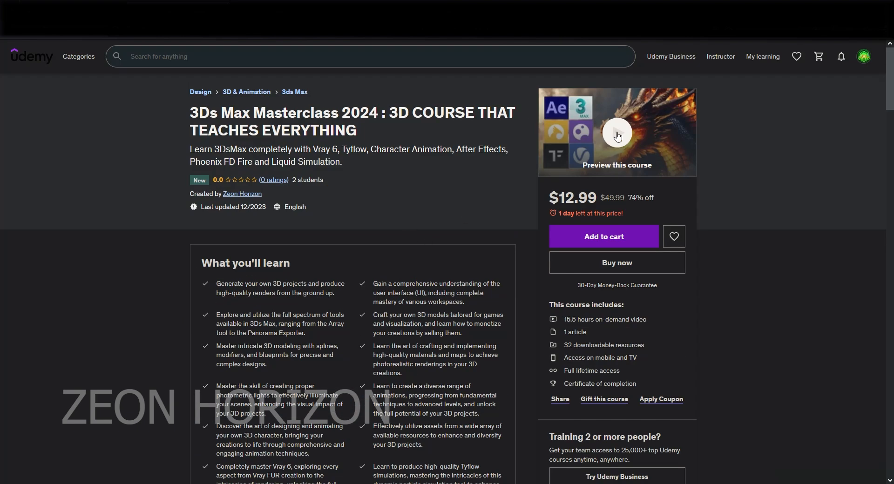
pyautogui.click(618, 135)
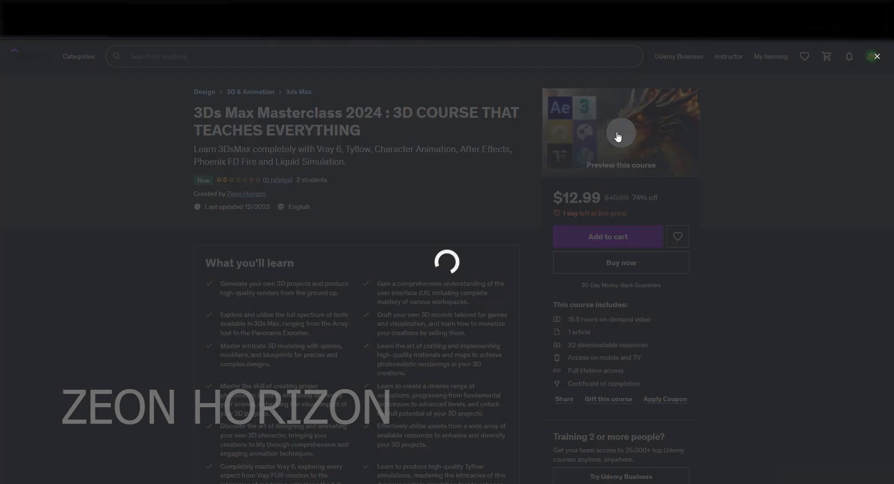